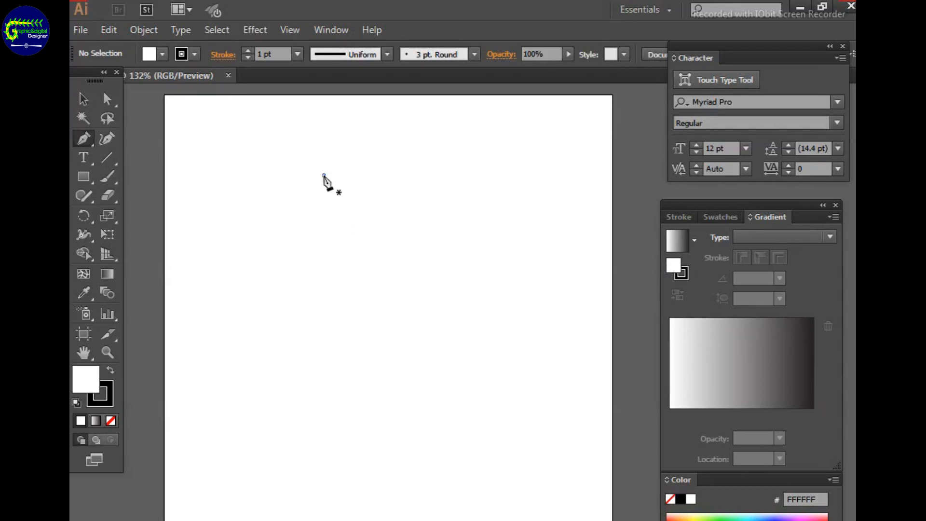
# Draw a closed half-heart outline with the Pen tool, with a curved outer side and a straight vertical inner edge
pyautogui.click(323, 175)
pyautogui.moveTo(323, 300); pyautogui.dragTo(399, 440)
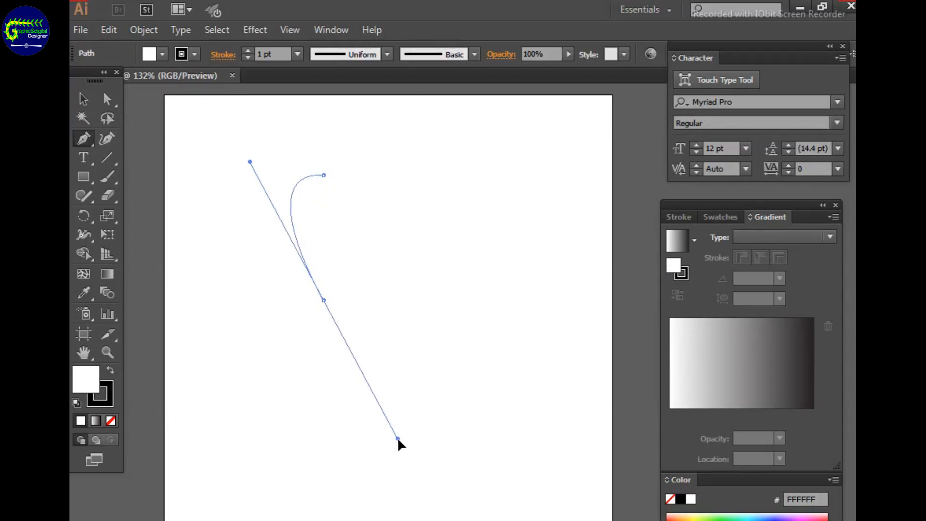
pyautogui.click(324, 301)
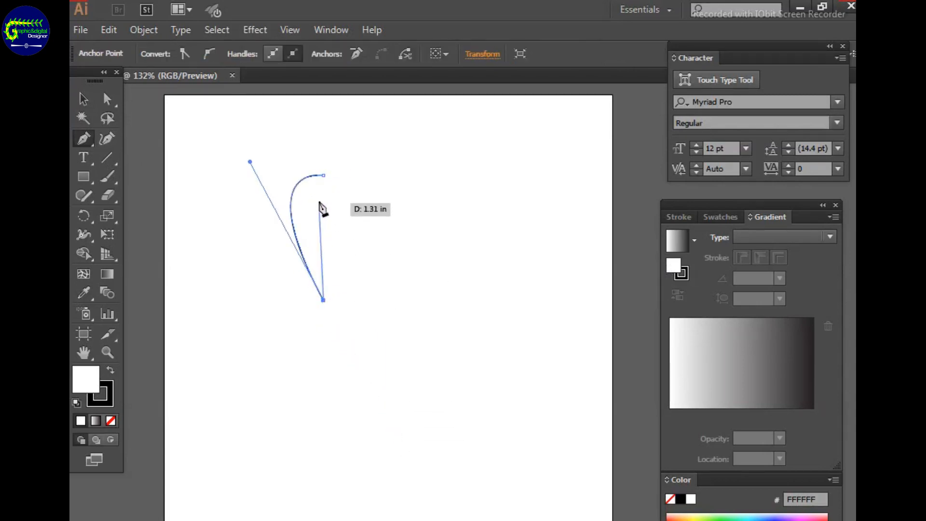
pyautogui.click(323, 175)
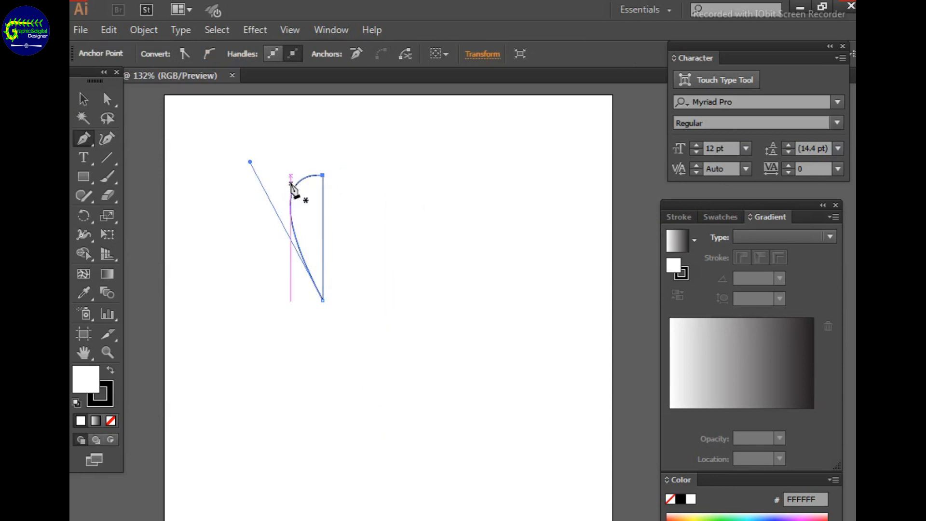
# Reshape the half-heart by raising its upper anchor point and adjusting the curve handles for a fuller, rounder lobe
pyautogui.press('a')
pyautogui.moveTo(323, 176); pyautogui.dragTo(287, 160)
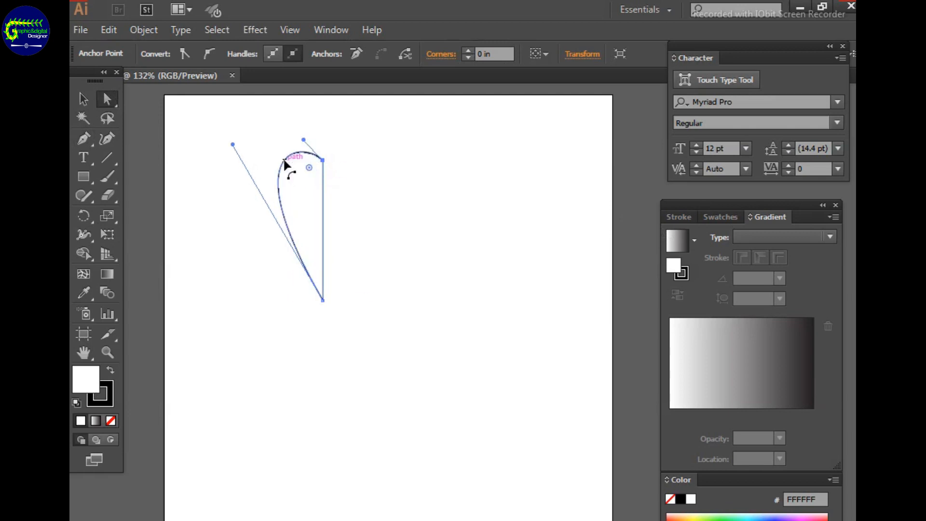
pyautogui.moveTo(232, 144); pyautogui.dragTo(204, 121)
pyautogui.moveTo(304, 140); pyautogui.dragTo(313, 125)
pyautogui.click(400, 276)
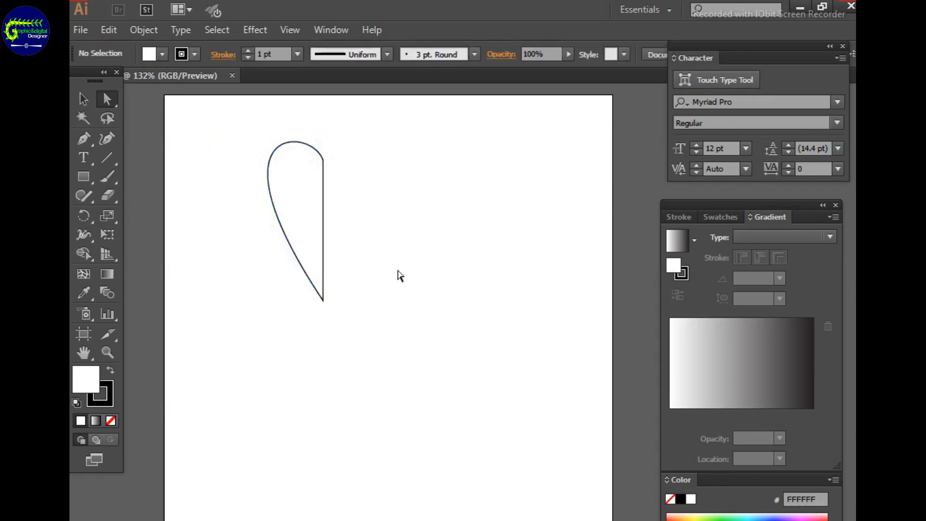
# Enlarge the half-heart to over twice its width and position it on the upper part of the artboard
pyautogui.click(317, 214)
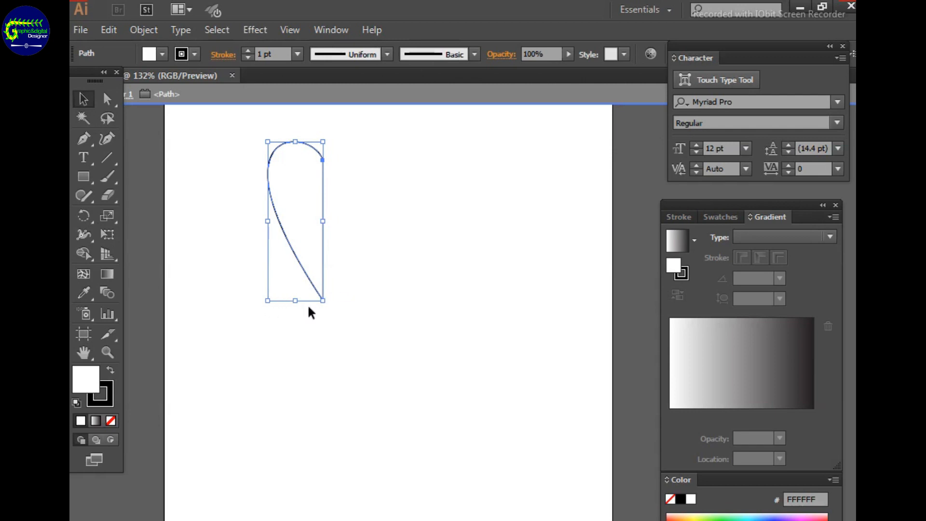
pyautogui.moveTo(323, 301); pyautogui.dragTo(403, 422)
pyautogui.moveTo(360, 275); pyautogui.dragTo(313, 277)
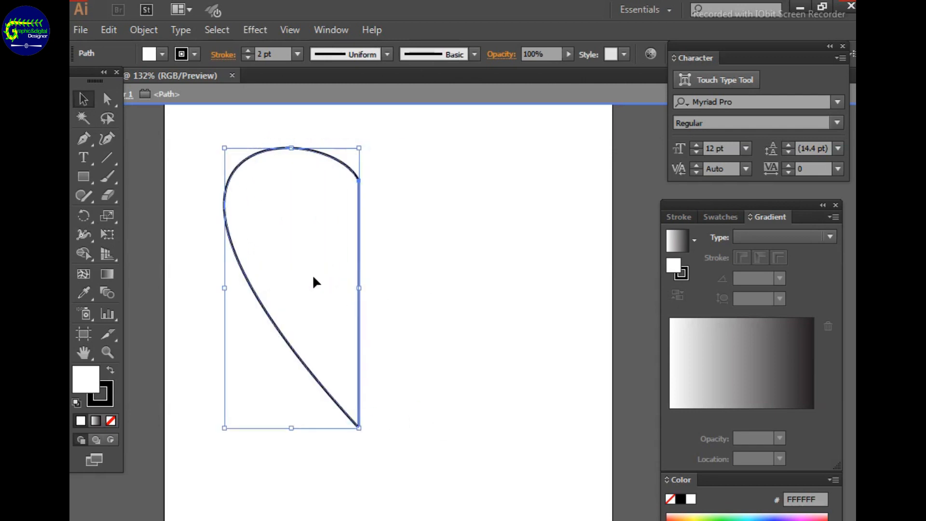
# Set the half-heart's stroke weight to 1 pt
pyautogui.click(679, 220)
pyautogui.click(774, 236)
pyautogui.scroll(2, 822, 340)
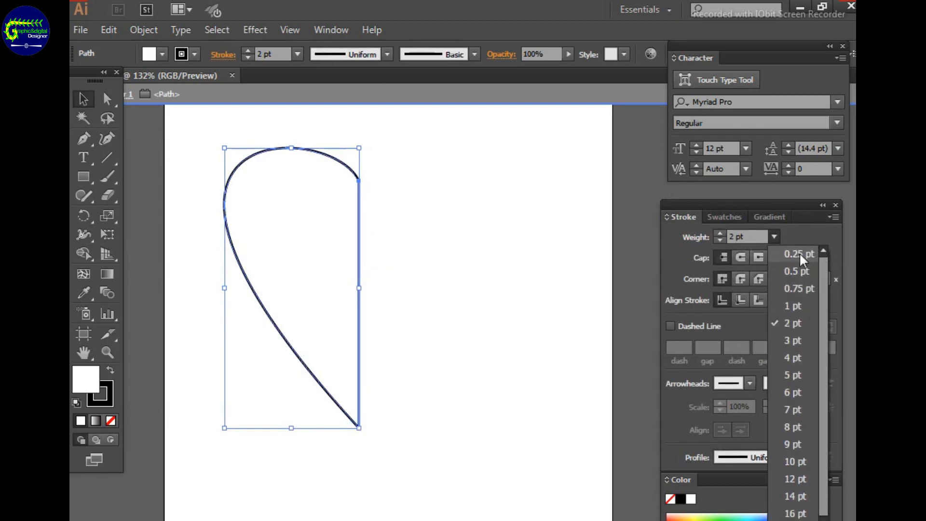
pyautogui.click(793, 306)
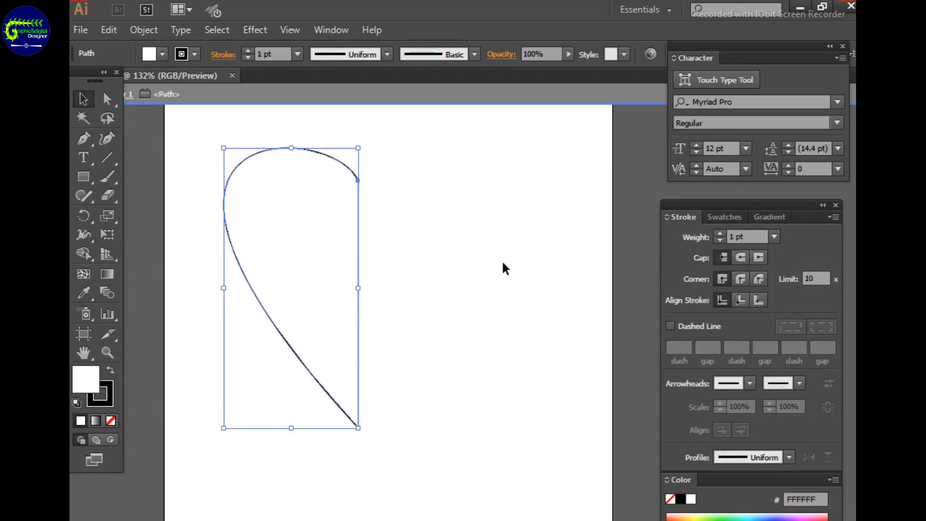
# Make a reflected copy of the half-heart, mirrored about the vertical axis
pyautogui.rightClick(290, 244)
pyautogui.moveTo(439, 469)
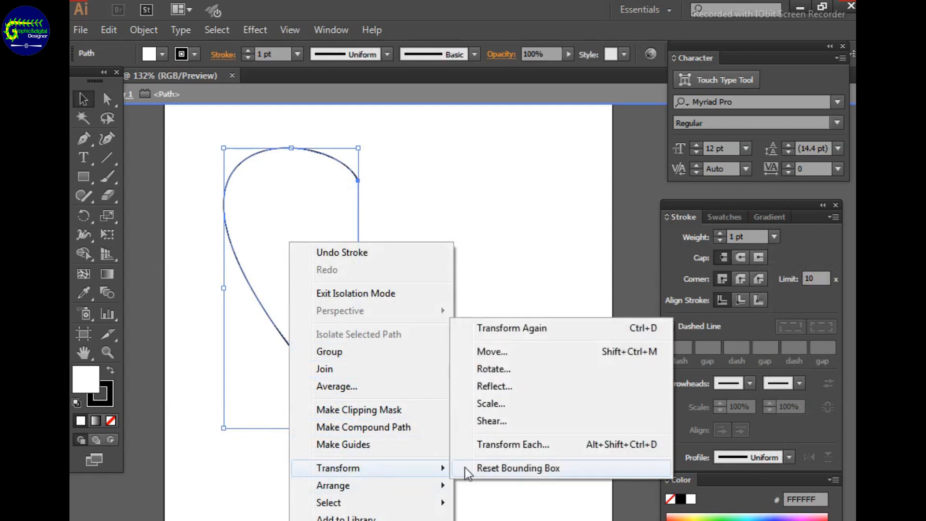
pyautogui.click(501, 386)
pyautogui.click(473, 418)
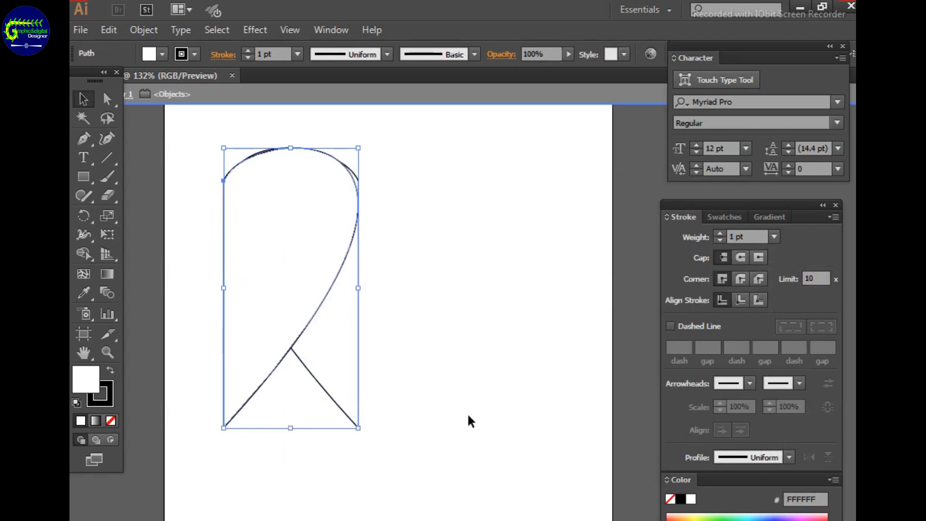
# Nudge the mirrored half horizontally until its straight edge meets the original's straight edge, forming a complete heart
pyautogui.press('Right')
pyautogui.press('Right')
pyautogui.press('Right')
pyautogui.press('Right')
pyautogui.press('Right')
pyautogui.press('Right')
pyautogui.press('Right')
pyautogui.press('Right')
pyautogui.press('Right')
pyautogui.press('Right')
pyautogui.press('Right')
pyautogui.press('Right')
pyautogui.press('Right')
pyautogui.press('Right')
pyautogui.press('Right')
pyautogui.press('Right')
pyautogui.press('Right')
pyautogui.press('Right')
pyautogui.press('Right')
pyautogui.press('Right')
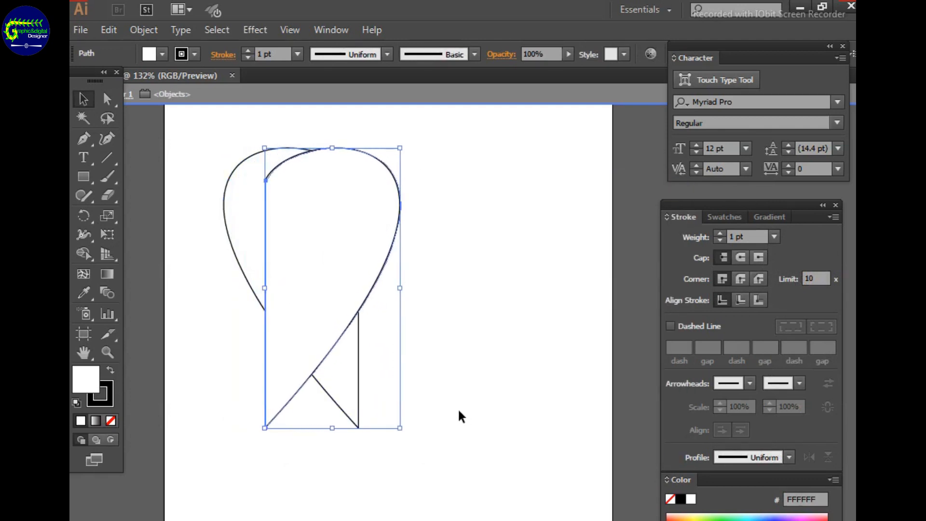
pyautogui.press('Right')
pyautogui.press('Right')
pyautogui.press('Right')
pyautogui.press('Right')
pyautogui.press('Right')
pyautogui.press('Right')
pyautogui.press('Right')
pyautogui.press('Right')
pyautogui.press('Right')
pyautogui.press('Right')
pyautogui.press('Right')
pyautogui.press('Right')
pyautogui.press('Right')
pyautogui.press('Right')
pyautogui.press('Right')
pyautogui.press('Right')
pyautogui.press('Right')
pyautogui.press('Right')
pyautogui.press('Right')
pyautogui.press('Right')
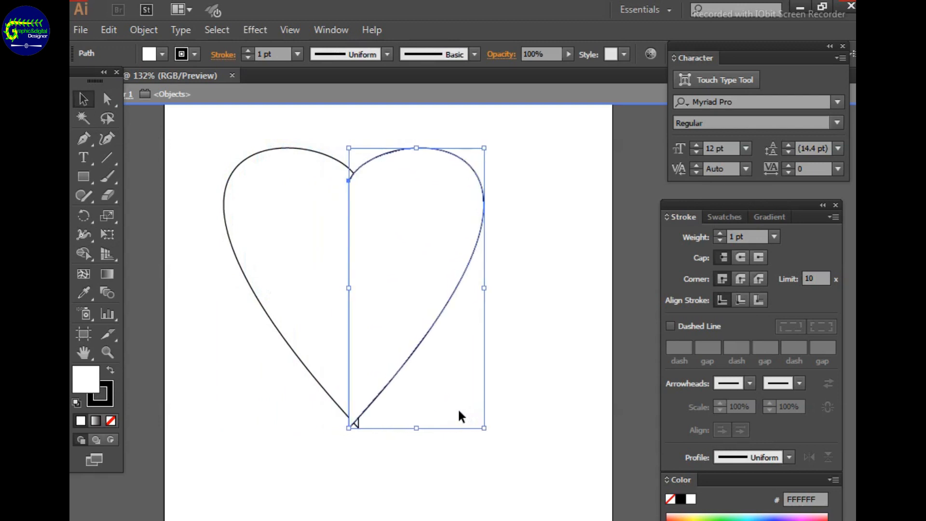
pyautogui.press('Right')
pyautogui.press('Right')
pyautogui.press('Right')
pyautogui.press('Right')
pyautogui.press('Right')
pyautogui.press('Right')
pyautogui.press('Right')
pyautogui.press('Right')
pyautogui.press('Right')
pyautogui.press('Right')
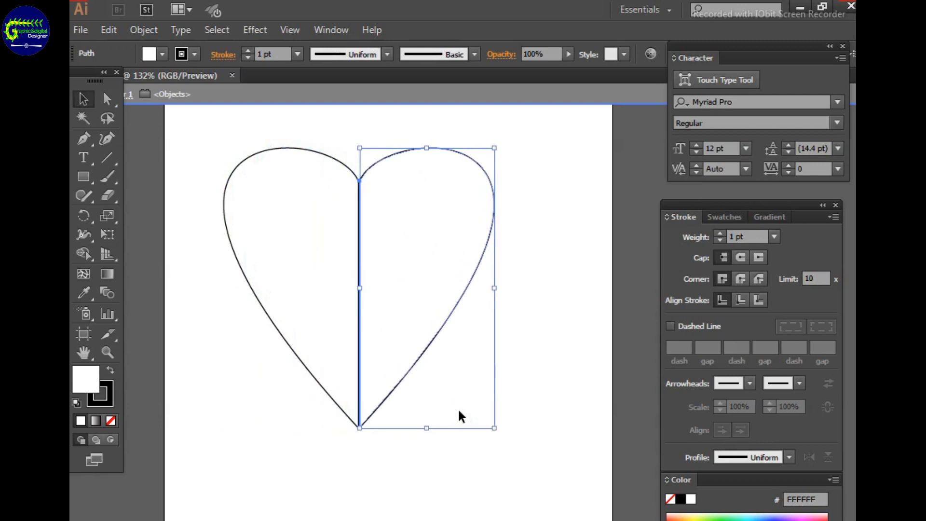
pyautogui.press('Left')
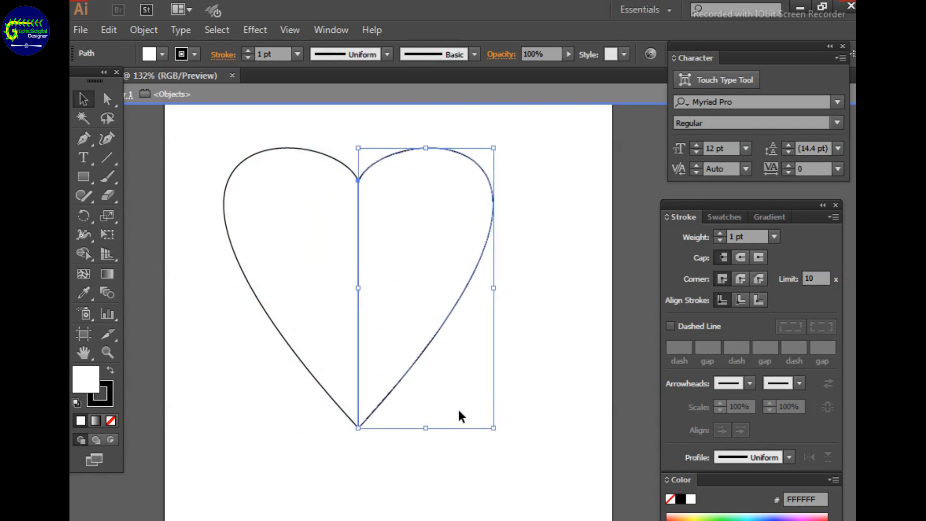
pyautogui.click(524, 317)
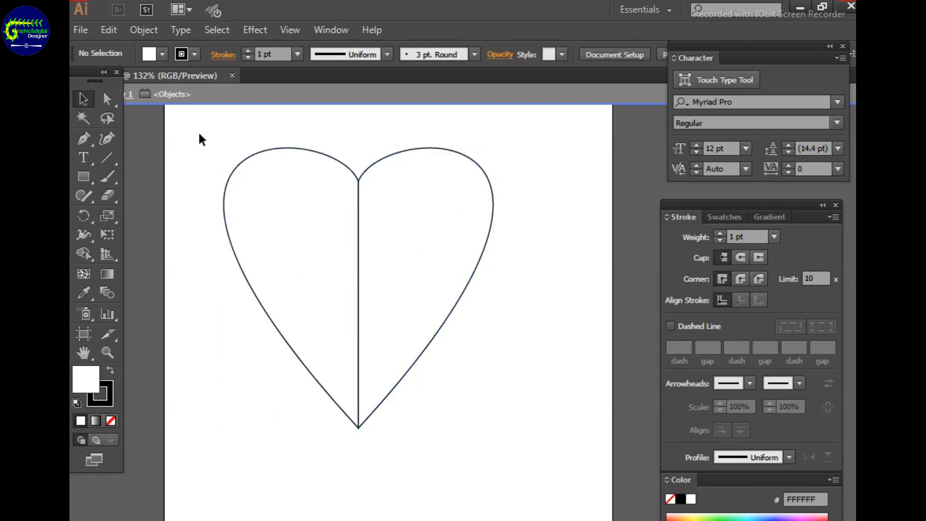
# Merge both halves into a single heart with the Shape Builder tool and shift the heart slightly down and right
pyautogui.moveTo(200, 134); pyautogui.dragTo(537, 445)
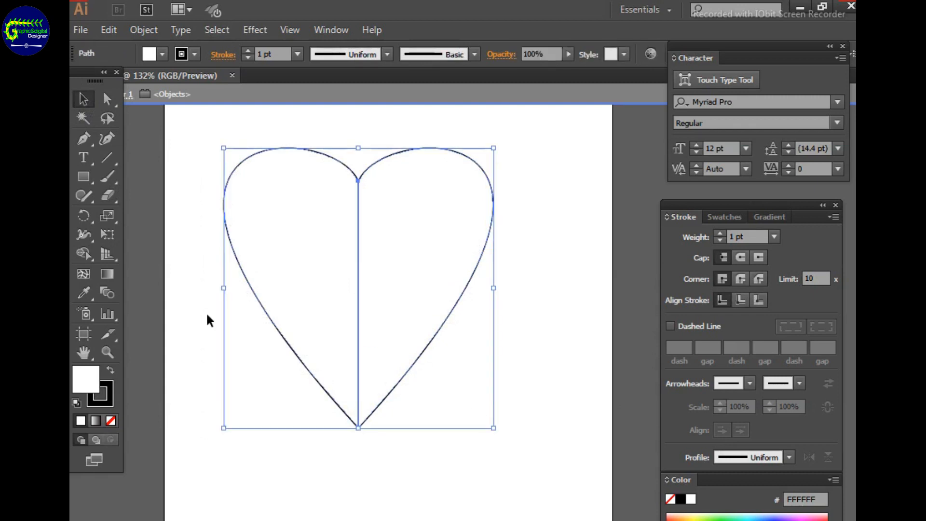
pyautogui.click(83, 253)
pyautogui.moveTo(277, 234); pyautogui.dragTo(454, 264)
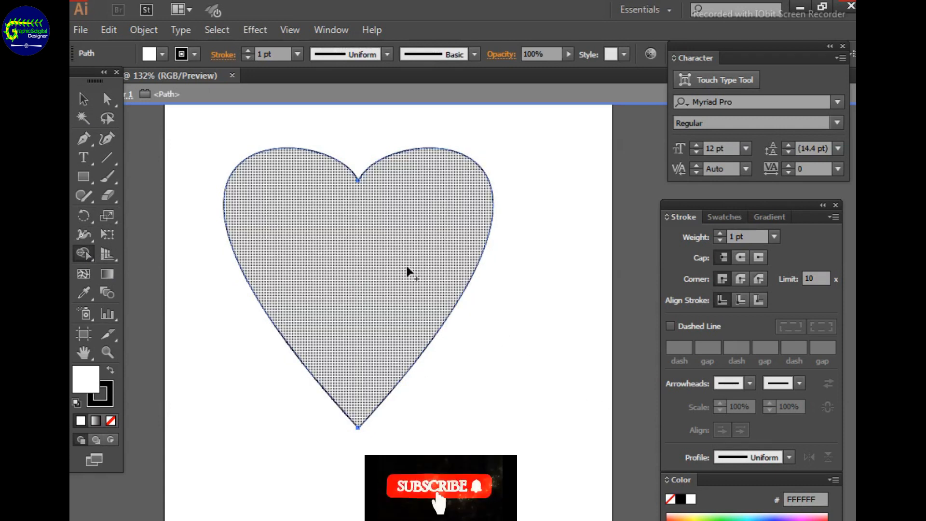
pyautogui.click(84, 99)
pyautogui.moveTo(369, 254); pyautogui.dragTo(392, 267)
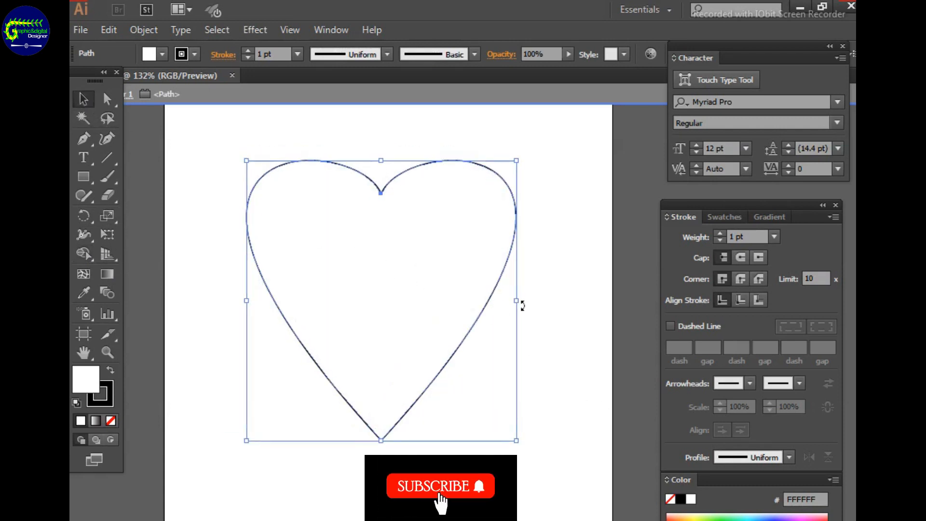
pyautogui.click(550, 278)
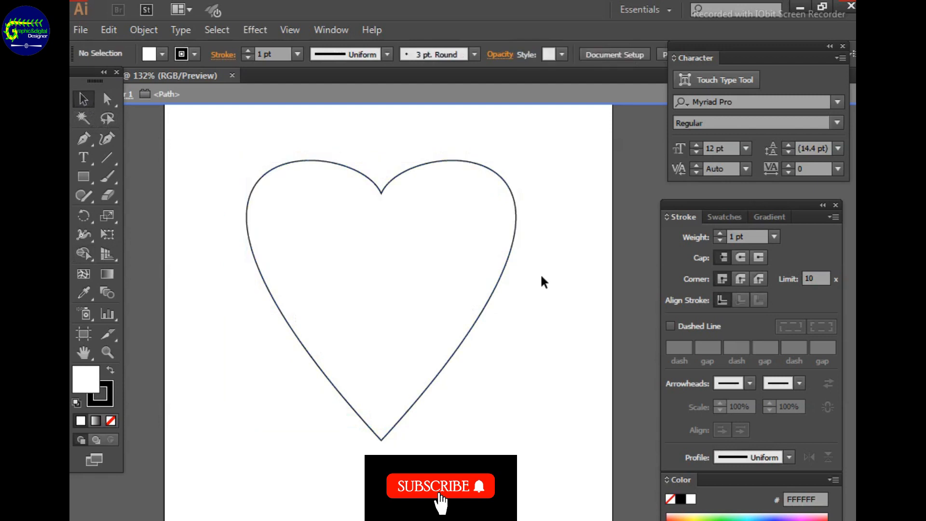
pyautogui.click(81, 30)
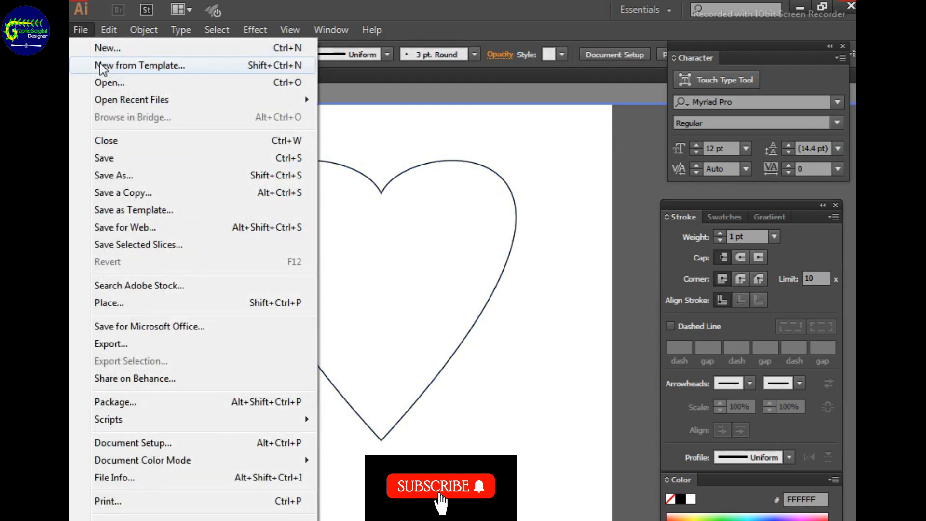
pyautogui.click(109, 83)
pyautogui.scroll(-3, 660, 294)
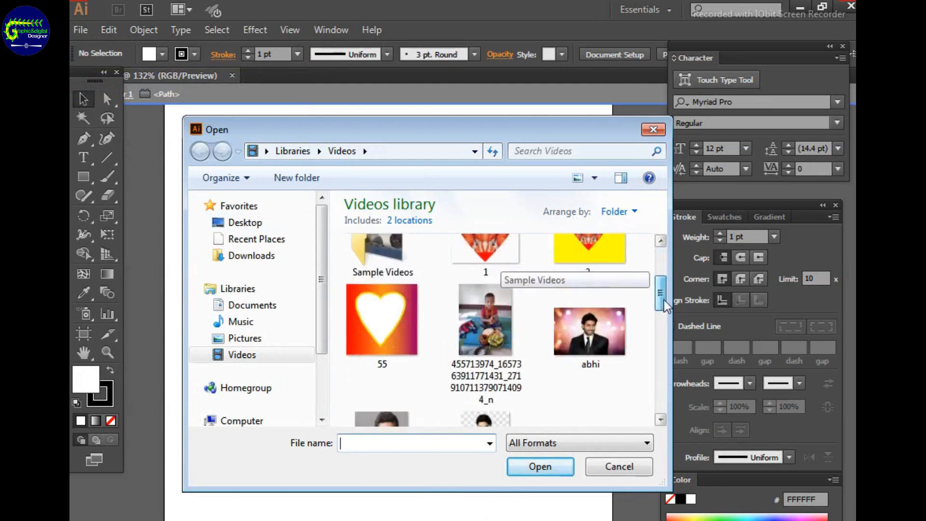
pyautogui.scroll(-2, 666, 309)
pyautogui.click(476, 286)
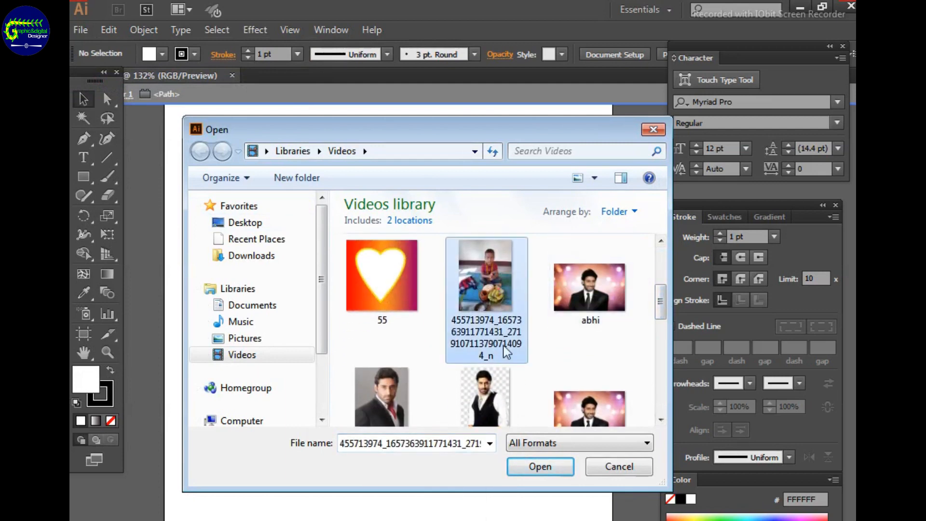
pyautogui.click(545, 467)
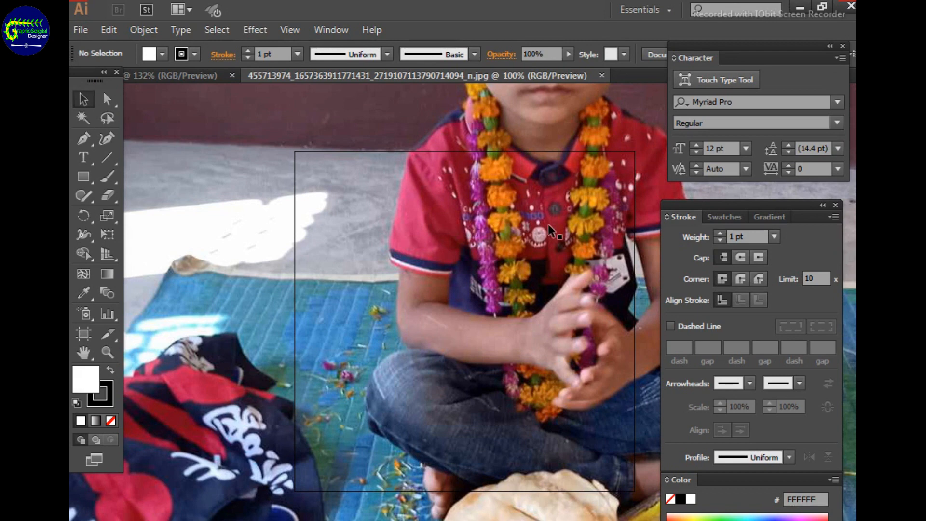
# Transfer the opened photo into the heart document and place it over the heart
pyautogui.moveTo(548, 223); pyautogui.dragTo(379, 265)
pyautogui.moveTo(357, 220); pyautogui.dragTo(436, 424)
pyautogui.moveTo(333, 164); pyautogui.dragTo(399, 396)
pyautogui.moveTo(339, 329); pyautogui.dragTo(346, 260)
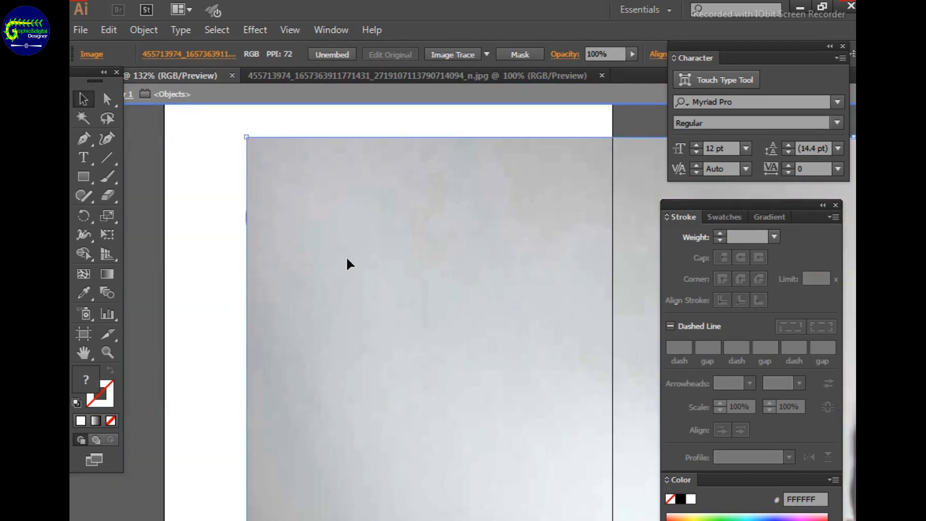
# Scale the photo down in several passes to about the heart's height and move it over the heart's left half
pyautogui.moveTo(246, 141); pyautogui.dragTo(507, 420)
pyautogui.moveTo(571, 480); pyautogui.dragTo(399, 262)
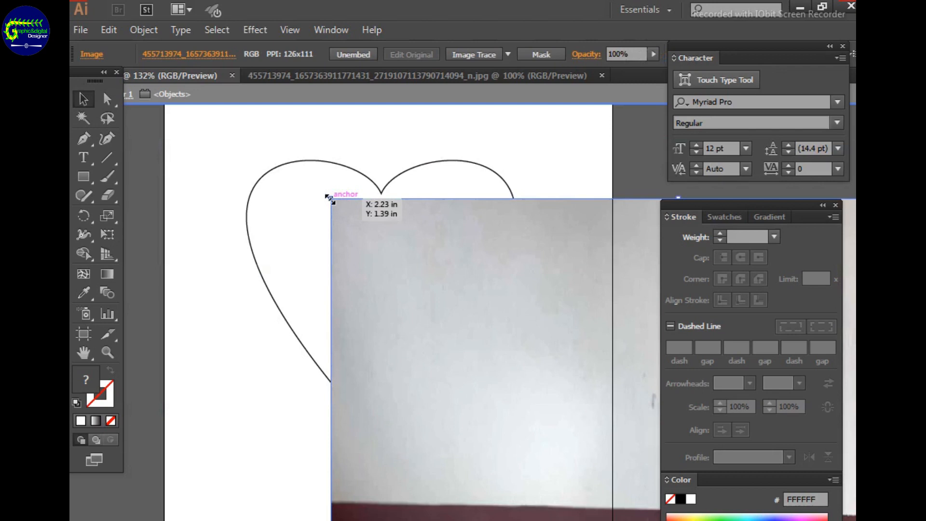
pyautogui.moveTo(331, 198); pyautogui.dragTo(534, 411)
pyautogui.moveTo(590, 486); pyautogui.dragTo(360, 226)
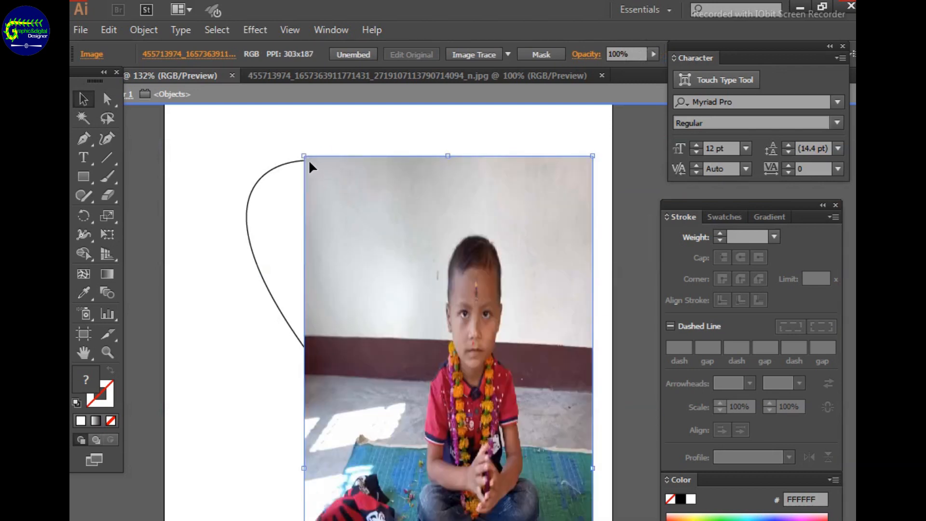
pyautogui.moveTo(304, 156); pyautogui.dragTo(368, 331)
pyautogui.moveTo(419, 372); pyautogui.dragTo(360, 199)
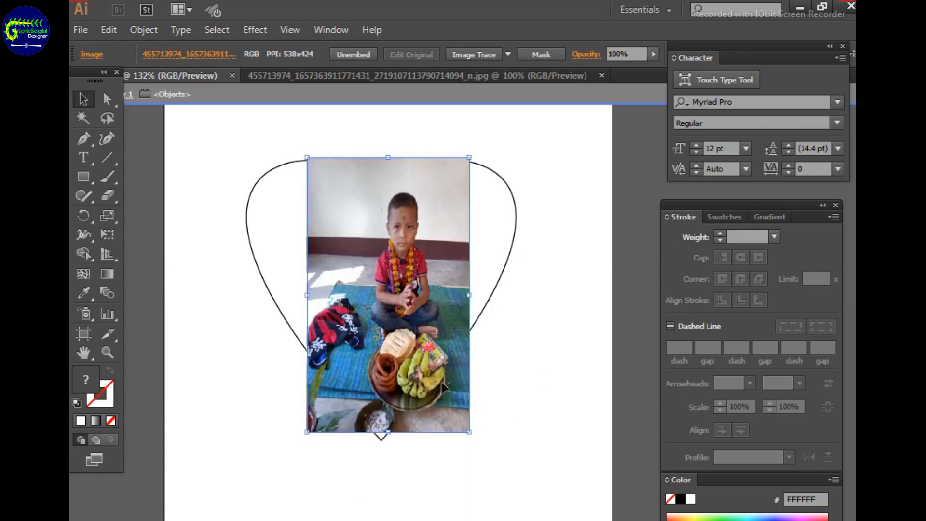
pyautogui.moveTo(442, 384); pyautogui.dragTo(384, 356)
# Enlarge the heart outline so it extends well beyond the photo's width and reaches lower on the artboard
pyautogui.click(455, 347)
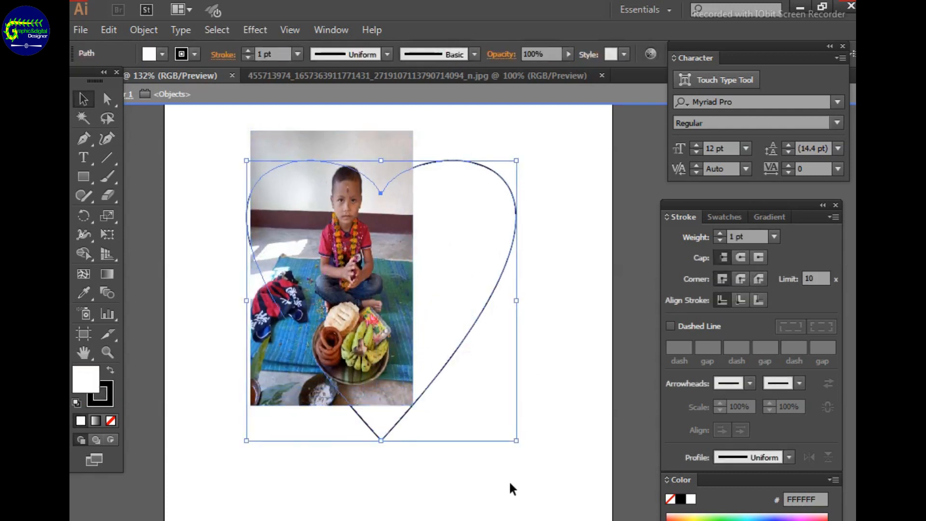
pyautogui.moveTo(517, 441); pyautogui.dragTo(550, 491)
pyautogui.moveTo(460, 389); pyautogui.dragTo(452, 376)
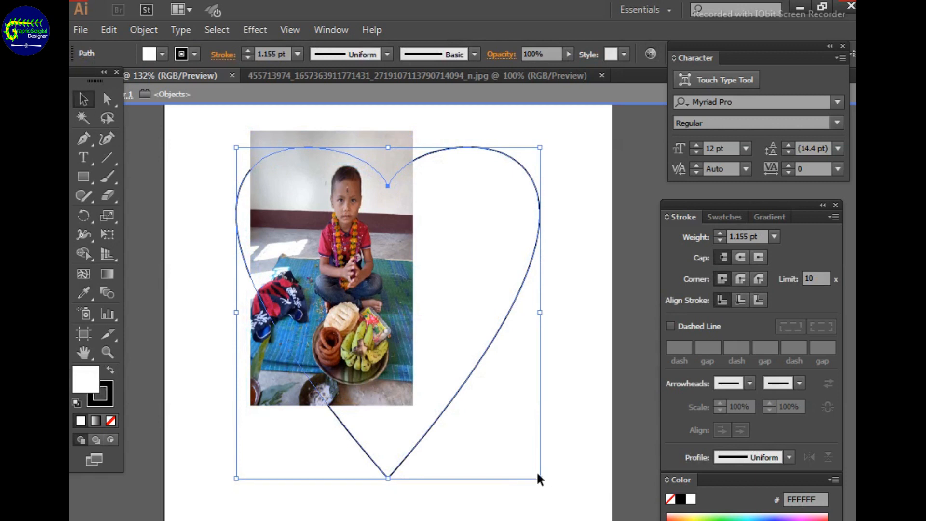
pyautogui.moveTo(538, 476); pyautogui.dragTo(555, 495)
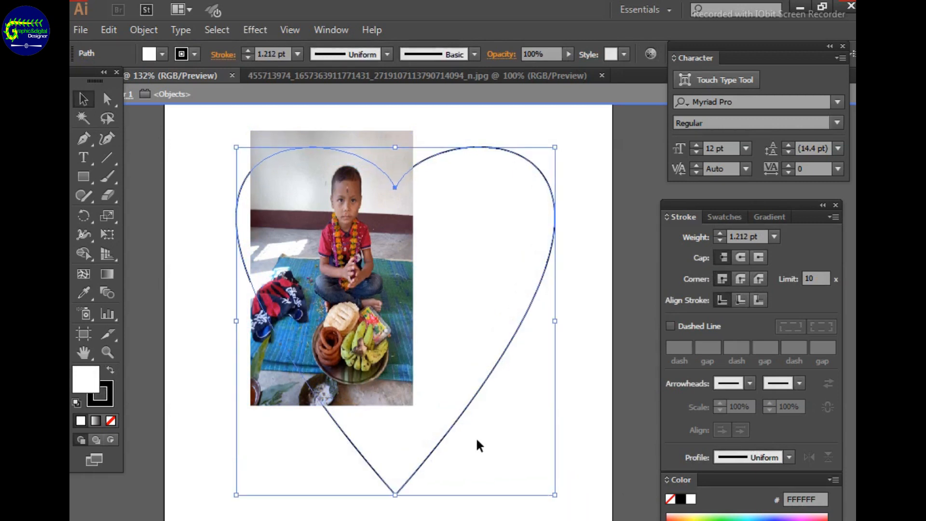
pyautogui.click(461, 434)
pyautogui.click(473, 373)
# Move the photo over the heart's middle and resize it proportionally to cover most of the heart's width
pyautogui.moveTo(369, 264); pyautogui.dragTo(412, 274)
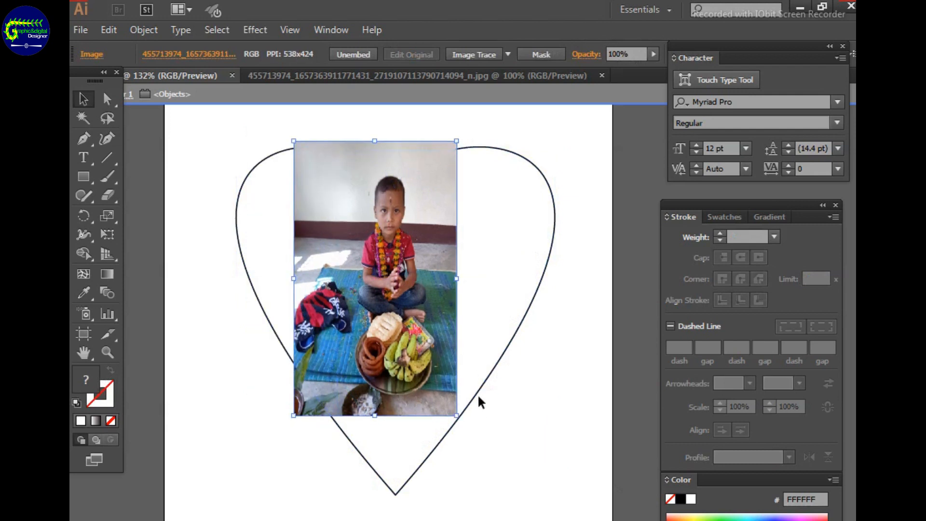
pyautogui.moveTo(460, 412); pyautogui.dragTo(561, 502)
pyautogui.moveTo(422, 304); pyautogui.dragTo(413, 297)
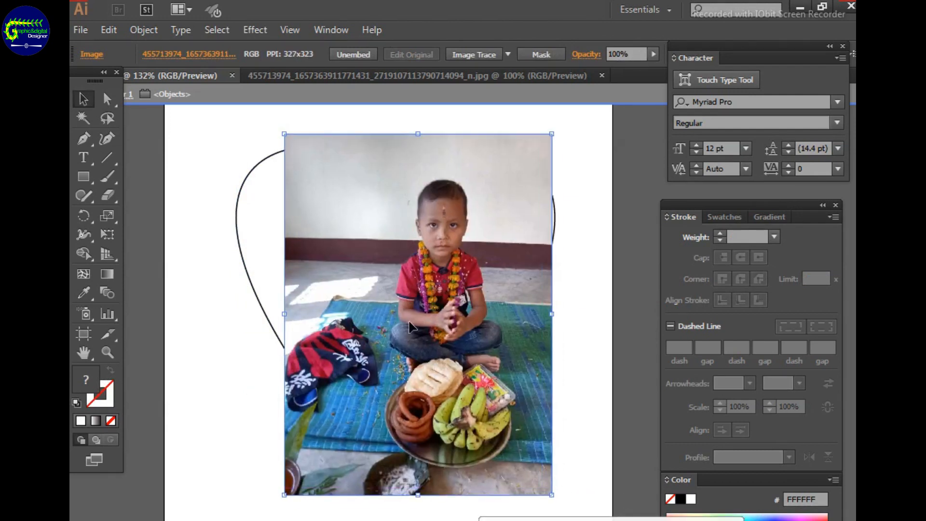
pyautogui.moveTo(431, 356); pyautogui.dragTo(420, 333)
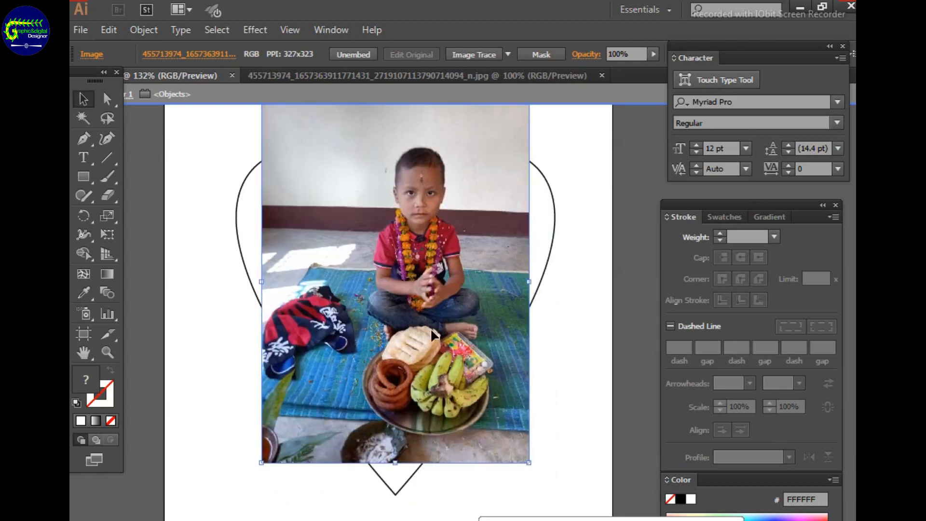
pyautogui.moveTo(531, 462); pyautogui.dragTo(503, 419)
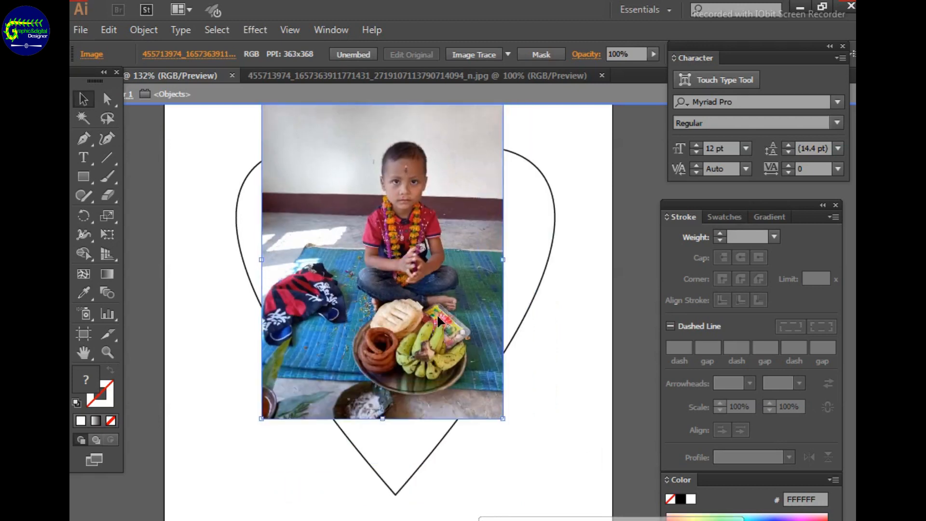
# Move the photo slightly down and to the right over the heart outline
pyautogui.moveTo(439, 321)
pyautogui.mouseDown()
pyautogui.moveTo(446, 334)
pyautogui.moveTo(450, 325)
pyautogui.moveTo(467, 333)
pyautogui.mouseUp()
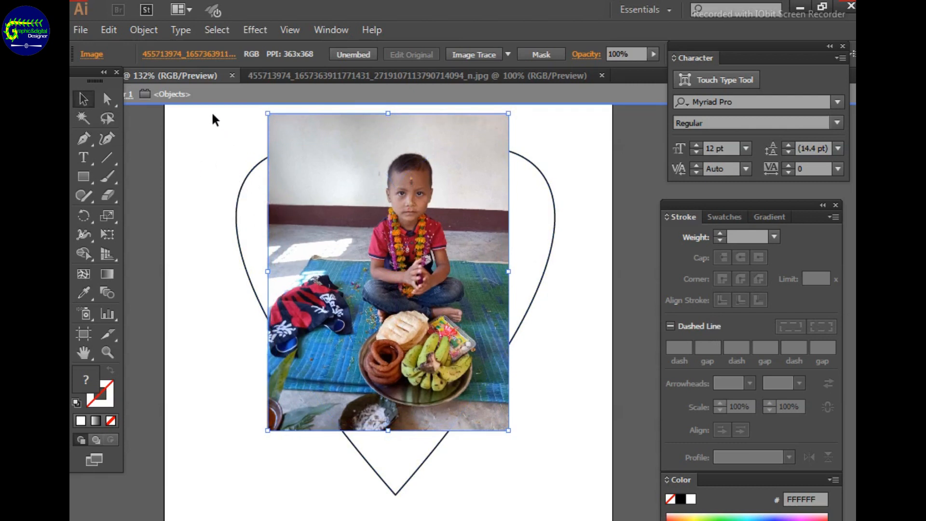
pyautogui.moveTo(210, 111); pyautogui.dragTo(583, 501)
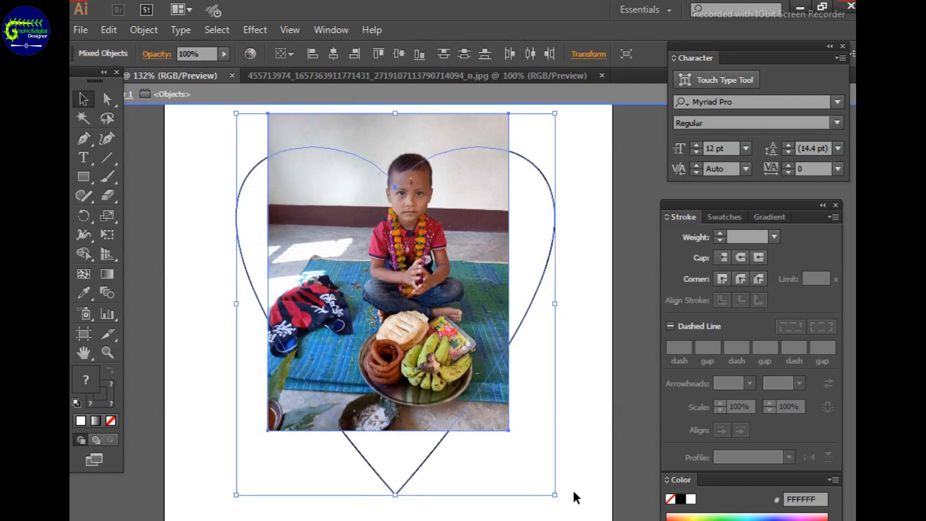
pyautogui.rightClick(414, 248)
pyautogui.click(589, 227)
pyautogui.click(589, 227)
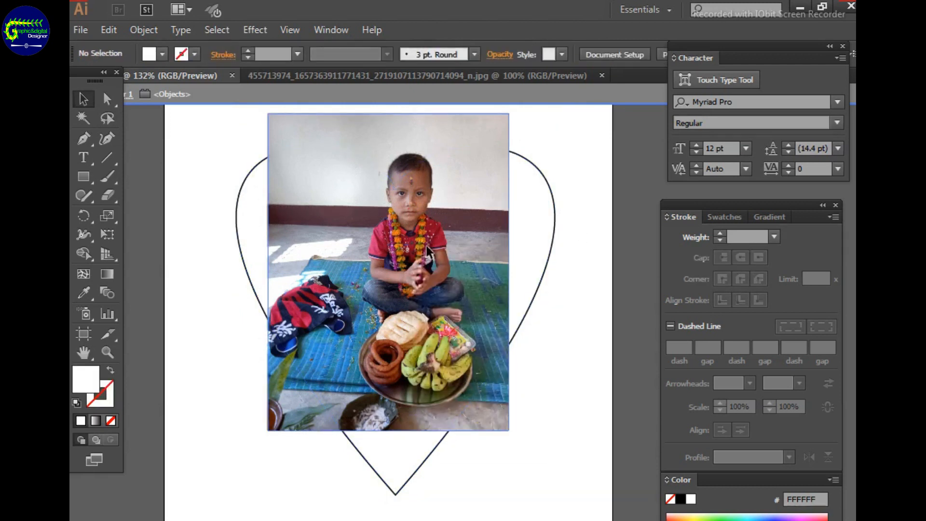
# Send the photo behind the heart, then move the heart up over it and enlarge the heart slightly
pyautogui.click(489, 285)
pyautogui.hotkey('ctrl', 'shift', '[')
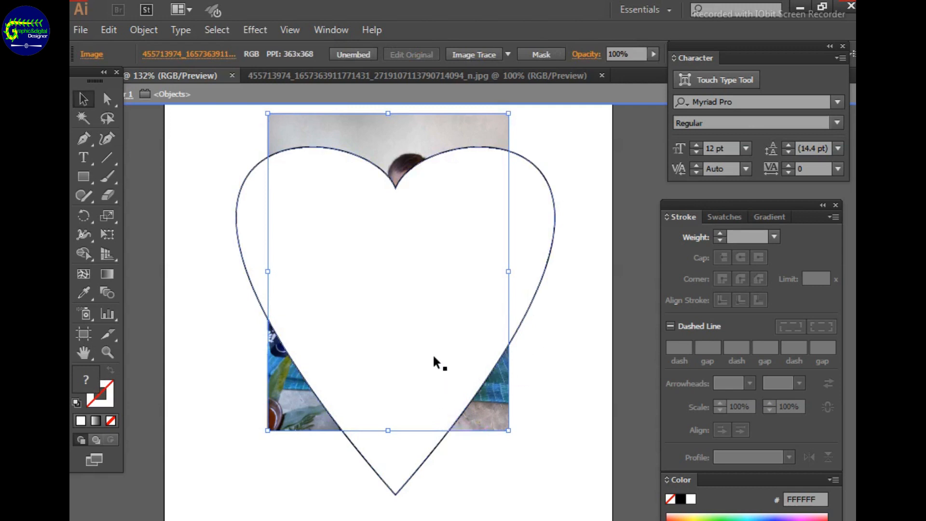
pyautogui.moveTo(434, 364); pyautogui.dragTo(425, 331)
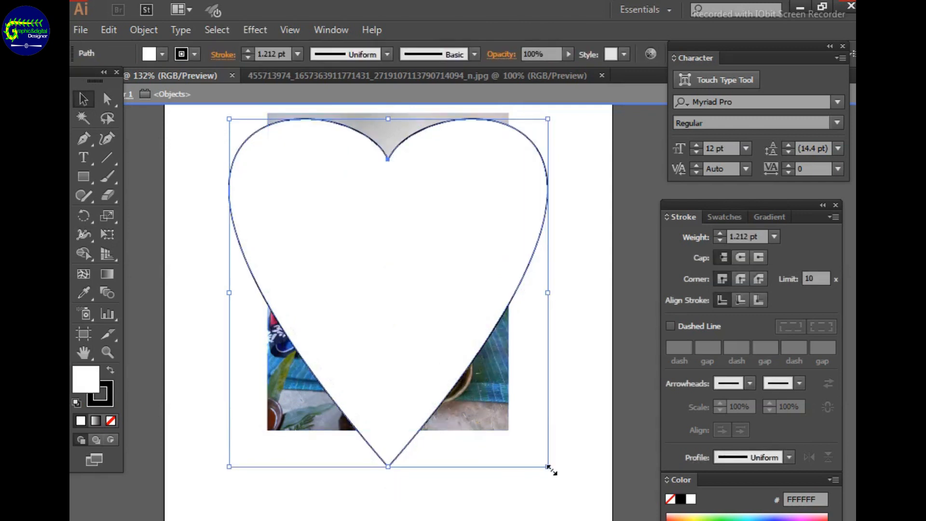
pyautogui.moveTo(549, 467)
pyautogui.mouseDown()
pyautogui.moveTo(536, 456)
pyautogui.moveTo(559, 478)
pyautogui.mouseUp()
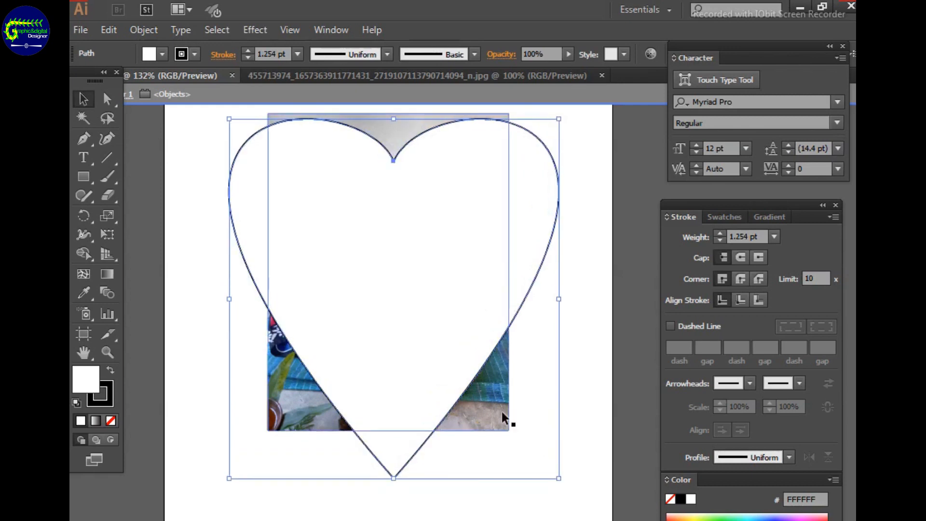
# Select the heart and the photo together and make a clipping mask from them
pyautogui.moveTo(197, 110); pyautogui.dragTo(598, 496)
pyautogui.rightClick(443, 272)
pyautogui.click(519, 381)
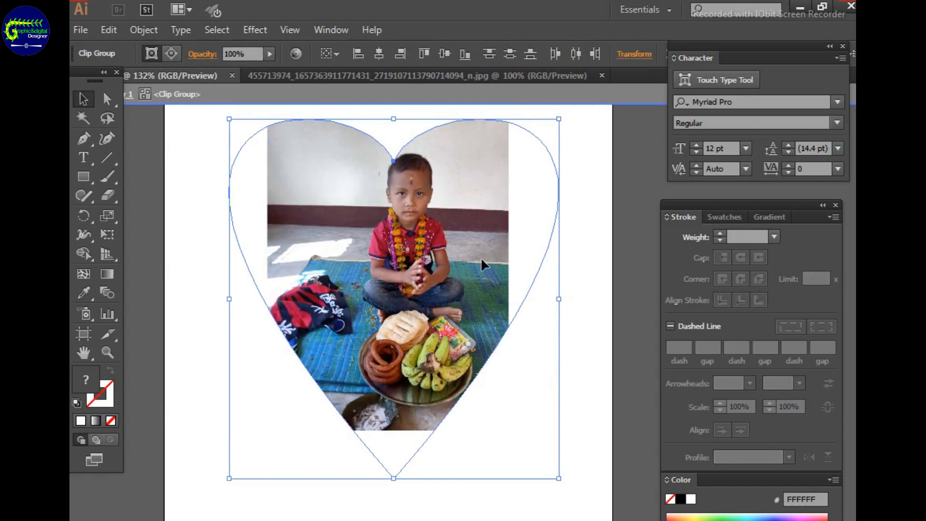
# Shift the clipped heart and its photo together slightly down and to the left on the artboard
pyautogui.press('a')
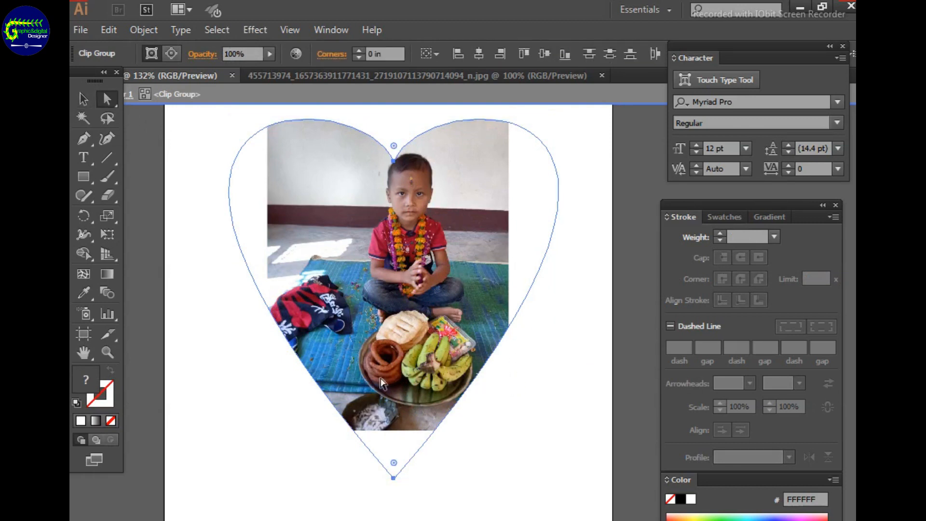
pyautogui.click(85, 98)
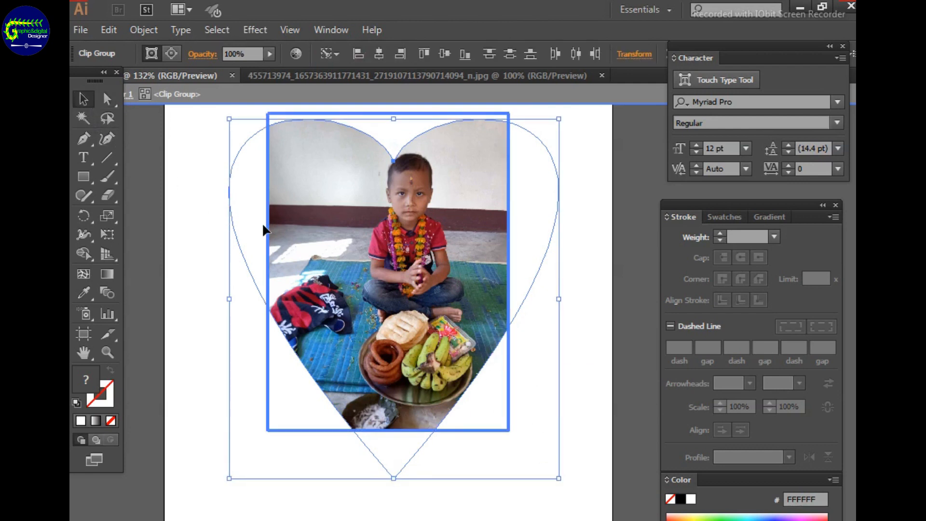
pyautogui.press('a')
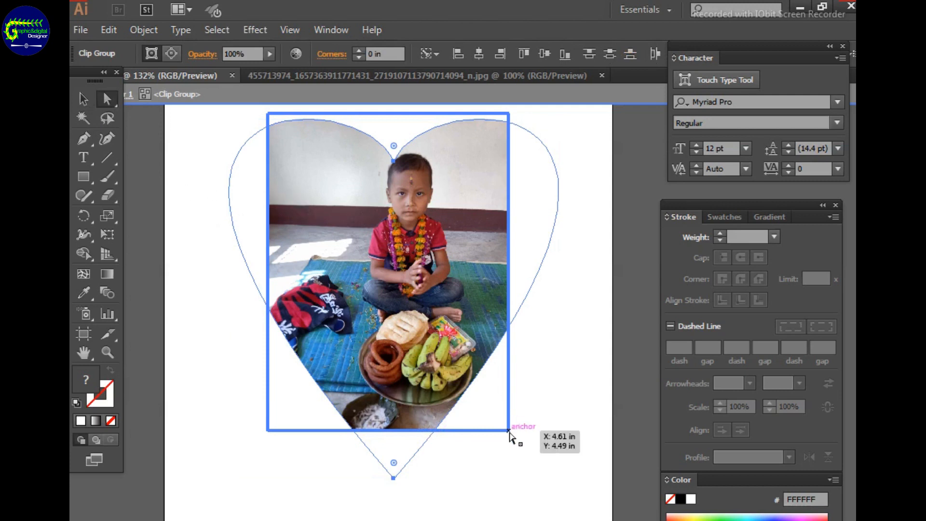
pyautogui.moveTo(512, 435); pyautogui.dragTo(516, 436)
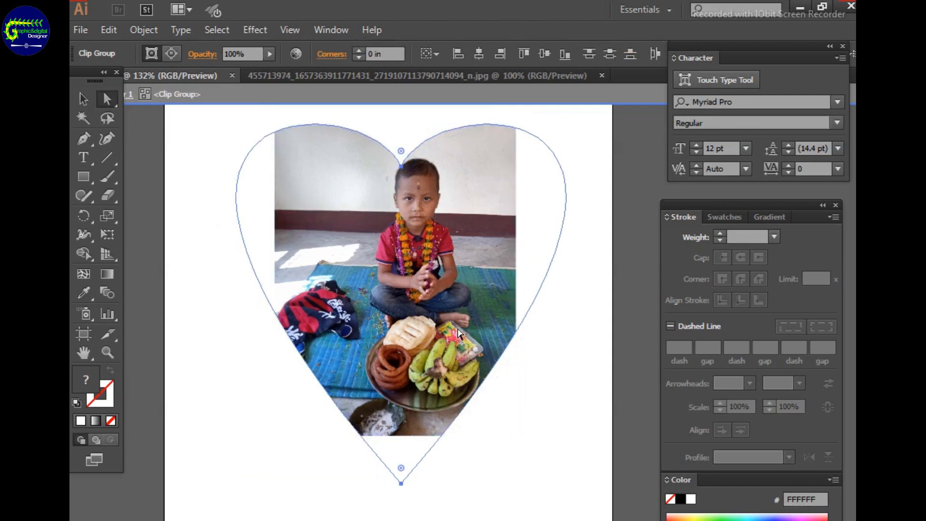
pyautogui.moveTo(457, 331); pyautogui.dragTo(444, 330)
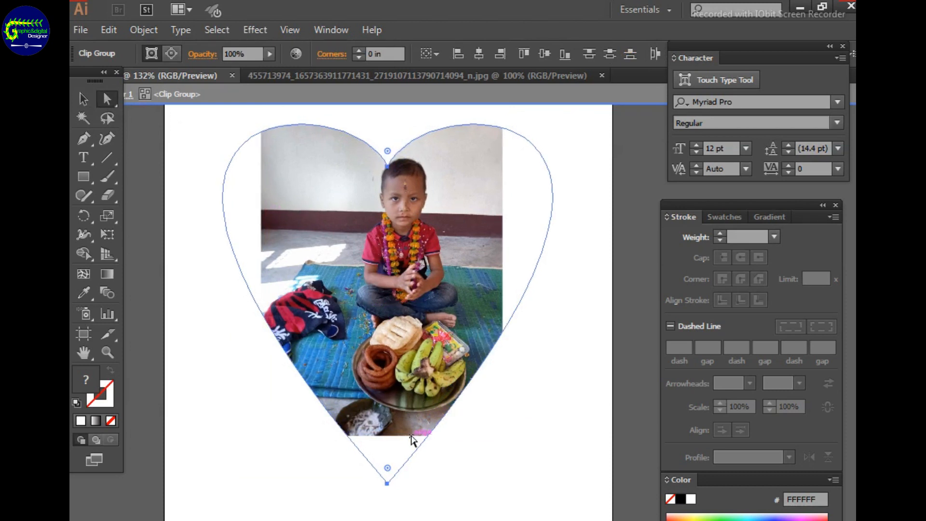
# Select only the photo inside the clip group and stretch it downward and to both sides to fill the whole heart
pyautogui.click(412, 440)
pyautogui.click(376, 376)
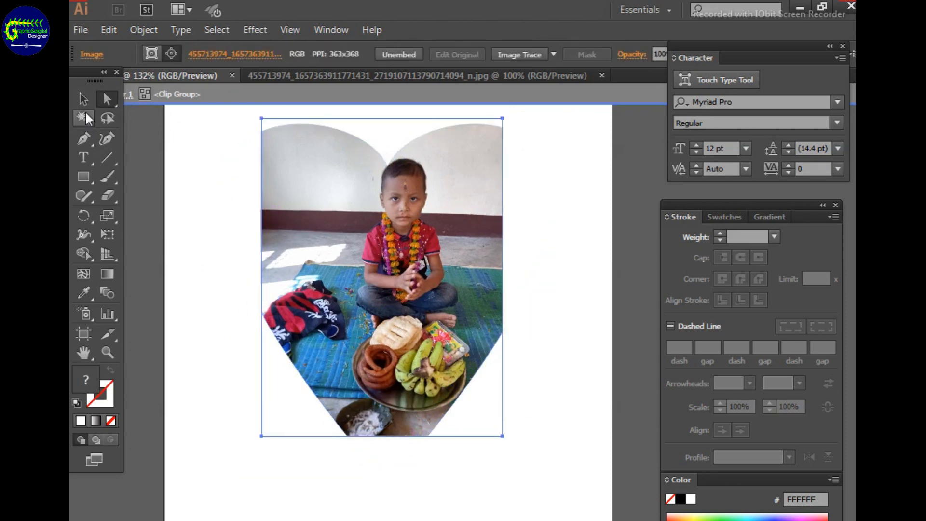
pyautogui.click(86, 99)
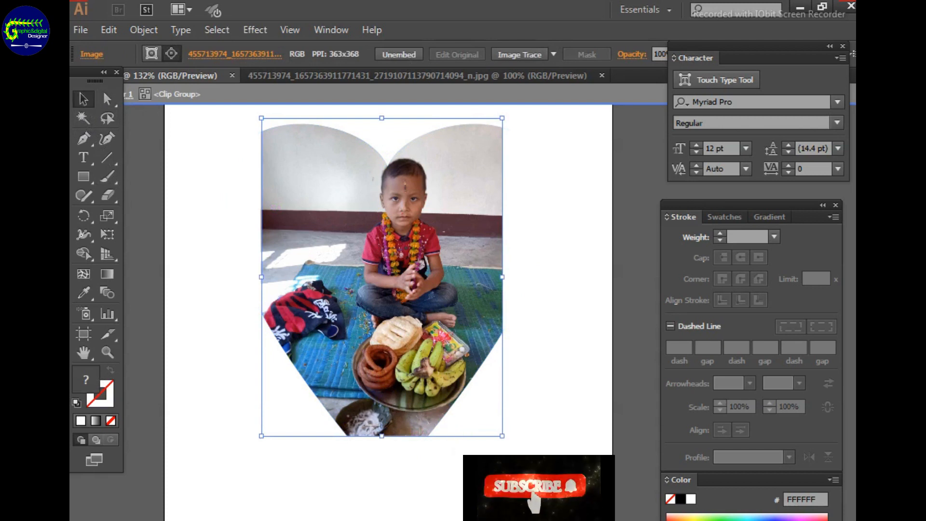
pyautogui.moveTo(389, 440); pyautogui.dragTo(393, 492)
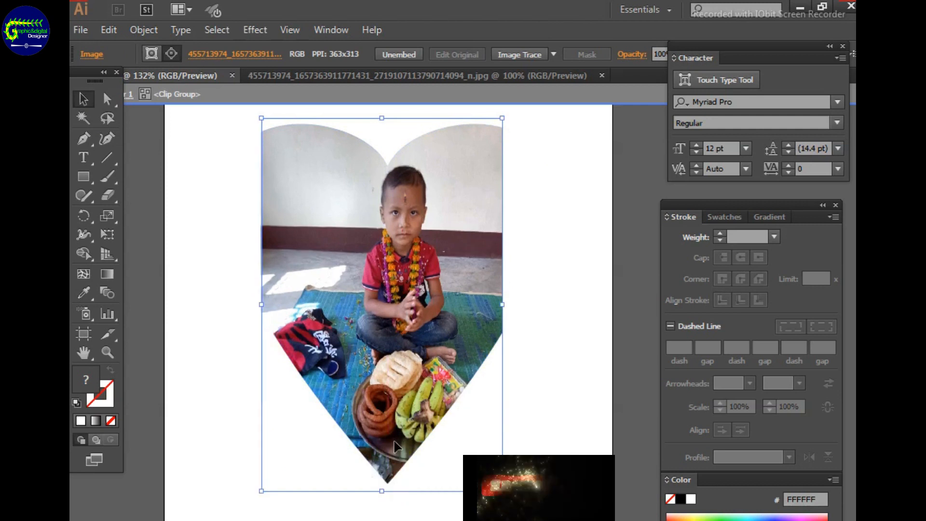
pyautogui.moveTo(505, 314); pyautogui.dragTo(560, 312)
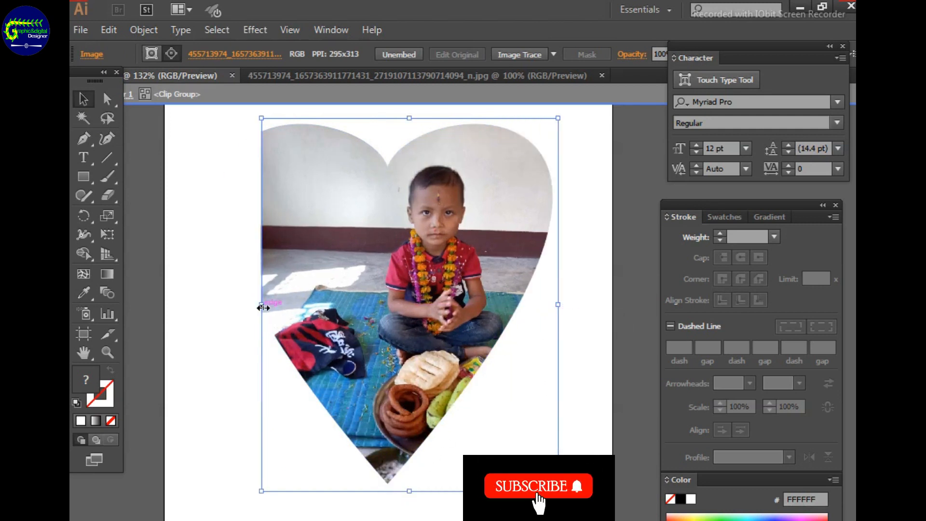
pyautogui.moveTo(261, 304); pyautogui.dragTo(217, 303)
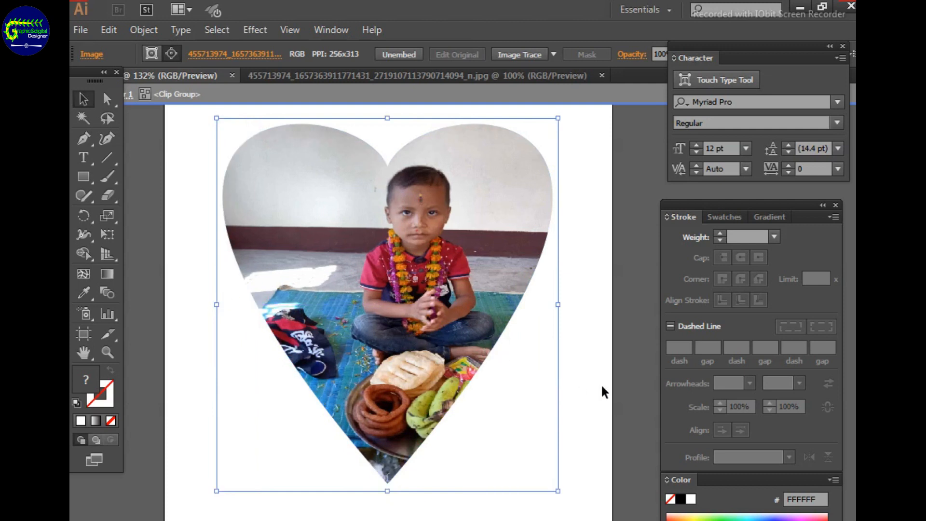
pyautogui.click(626, 346)
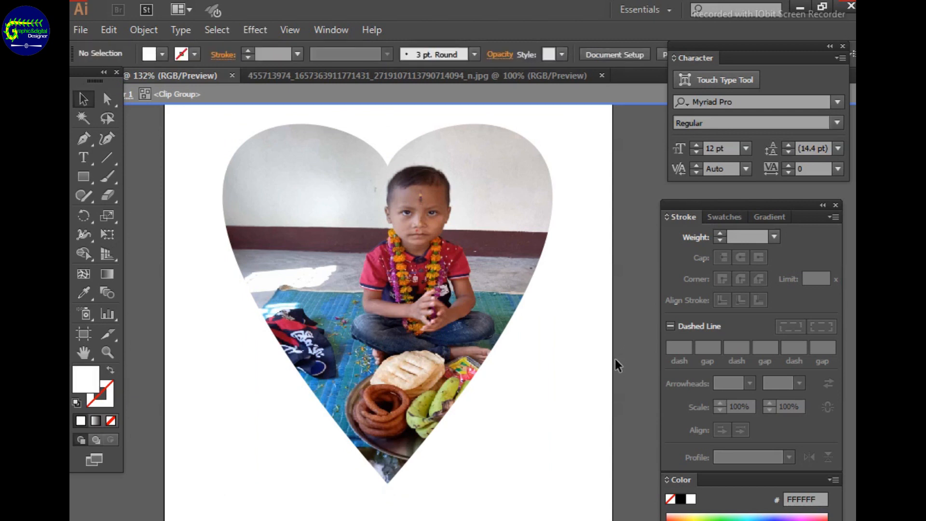
# Select the heart clipping path and give it a 10 pt stroke
pyautogui.hotkey('ctrl', '1')
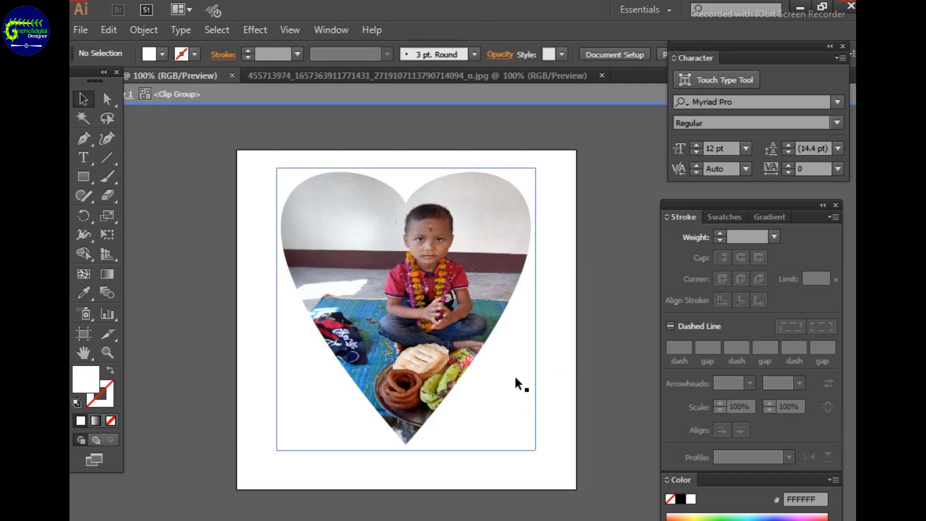
pyautogui.click(488, 334)
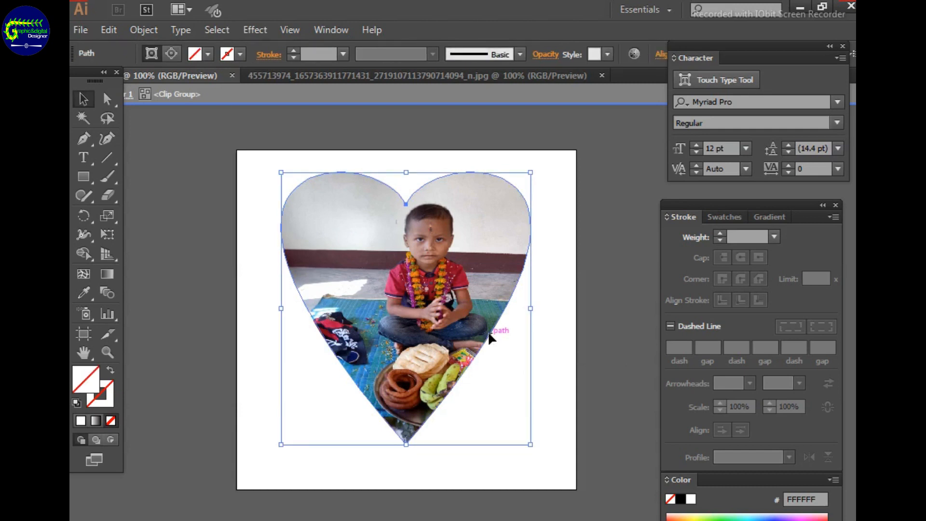
pyautogui.click(775, 236)
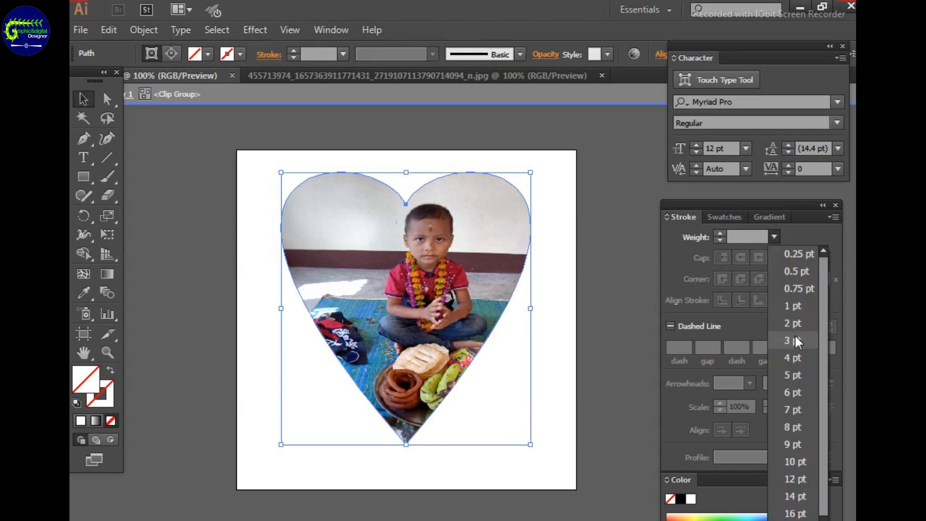
pyautogui.click(794, 358)
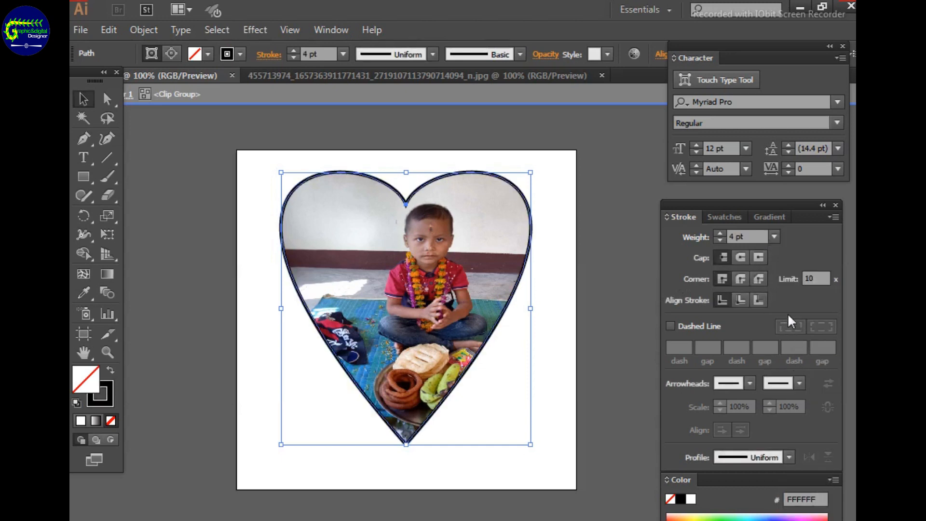
pyautogui.click(775, 237)
pyautogui.click(794, 407)
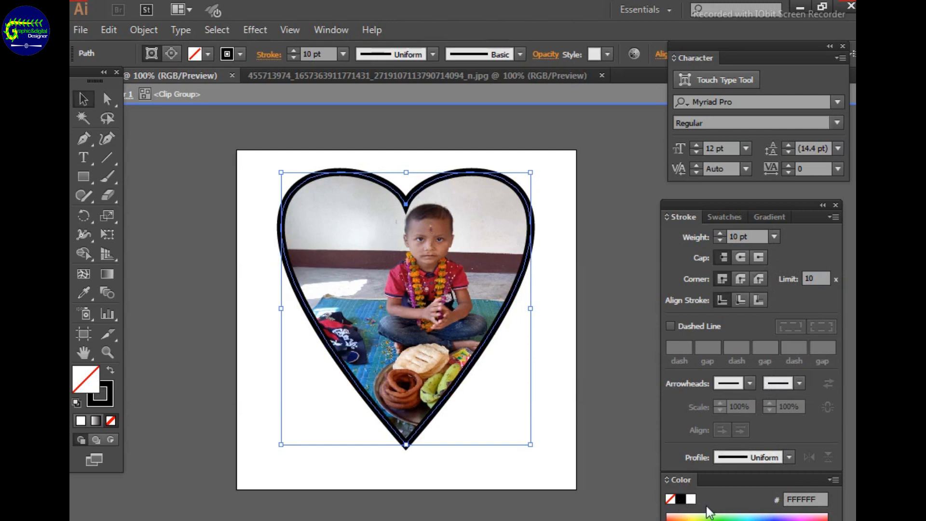
# Set the heart path's fill to orange D43E00 and its stroke colour to red FC0D0D
pyautogui.moveTo(739, 479)
pyautogui.mouseDown()
pyautogui.moveTo(713, 448)
pyautogui.moveTo(708, 404)
pyautogui.mouseUp()
pyautogui.click(641, 452)
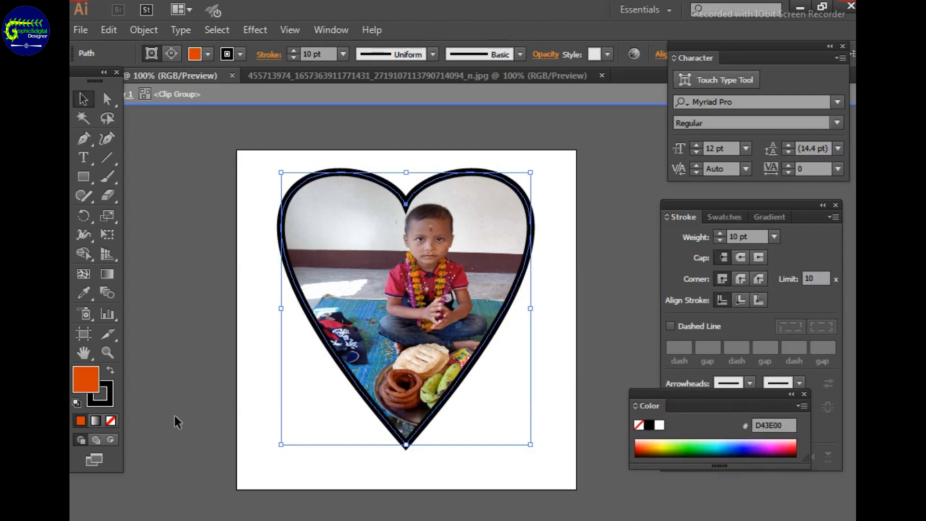
pyautogui.doubleClick(103, 395)
pyautogui.click(639, 275)
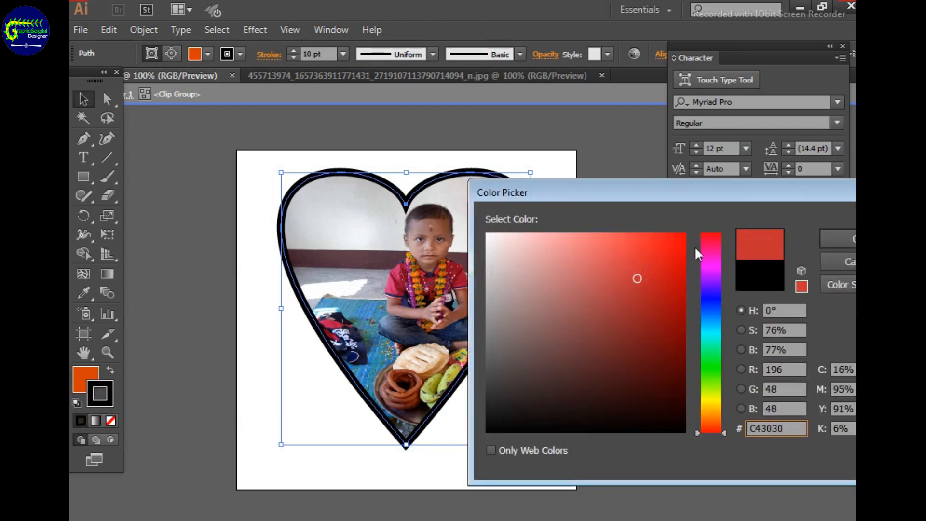
pyautogui.click(679, 235)
pyautogui.click(831, 236)
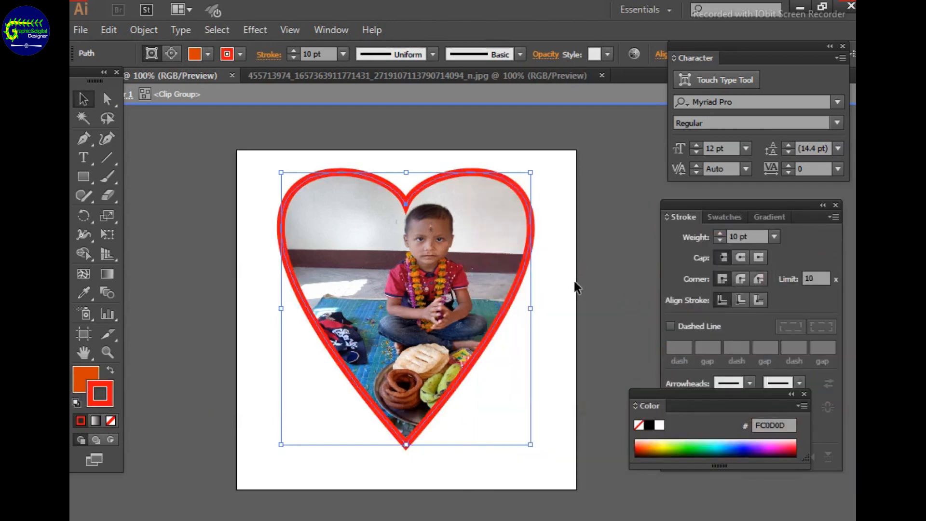
pyautogui.click(603, 277)
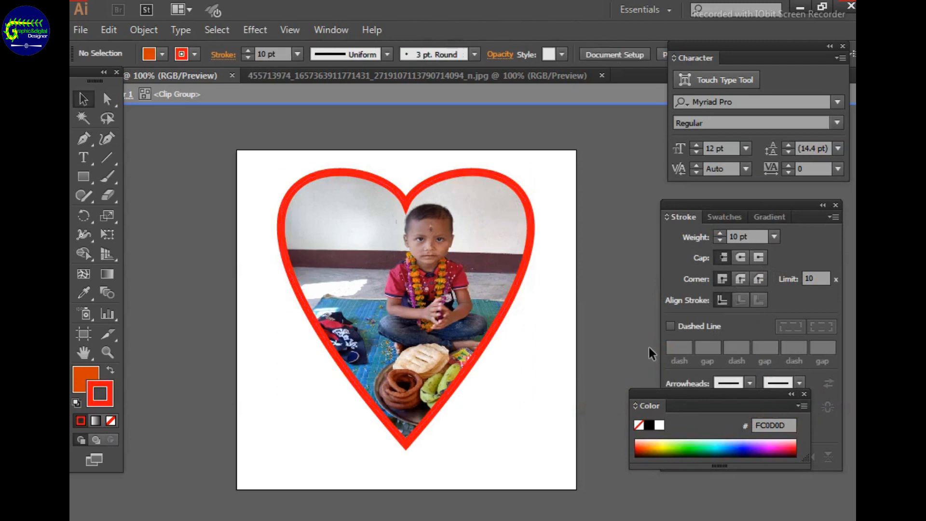
# Reposition the photo inside the heart, slightly lower and to the left, so that it still fills the frame
pyautogui.moveTo(422, 244); pyautogui.dragTo(424, 255)
pyautogui.click(626, 290)
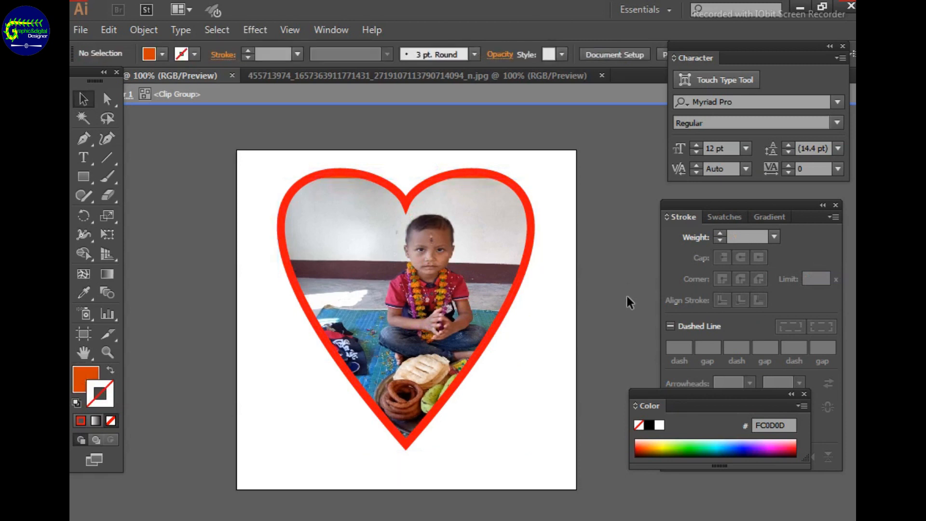
pyautogui.moveTo(436, 300); pyautogui.dragTo(437, 306)
pyautogui.click(613, 306)
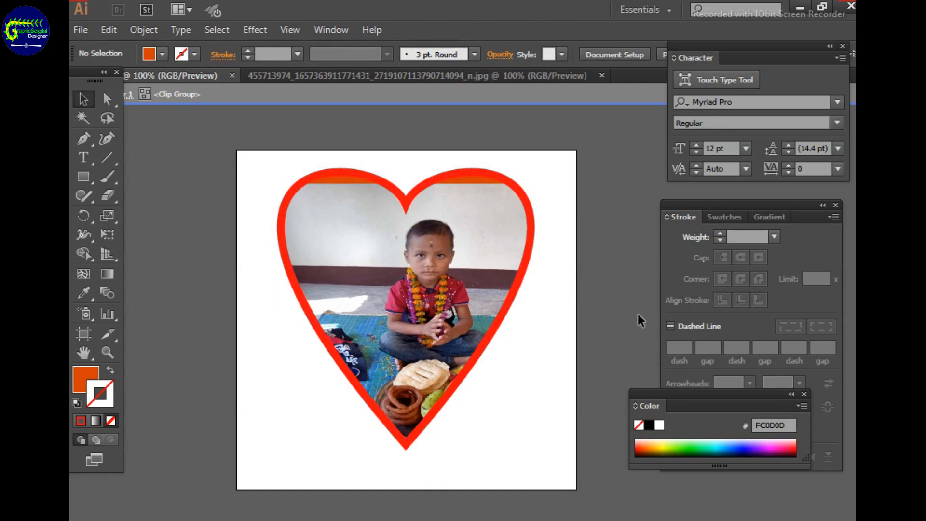
pyautogui.moveTo(481, 302); pyautogui.dragTo(476, 290)
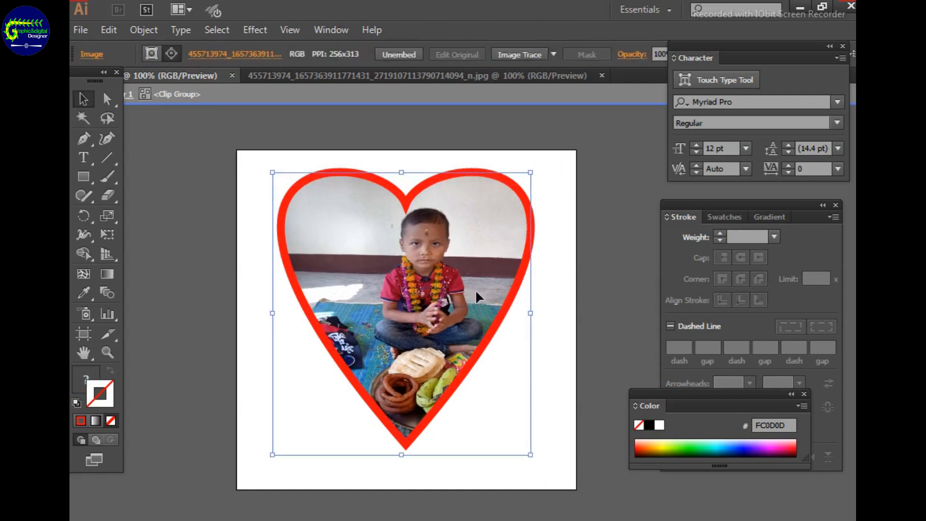
pyautogui.click(629, 344)
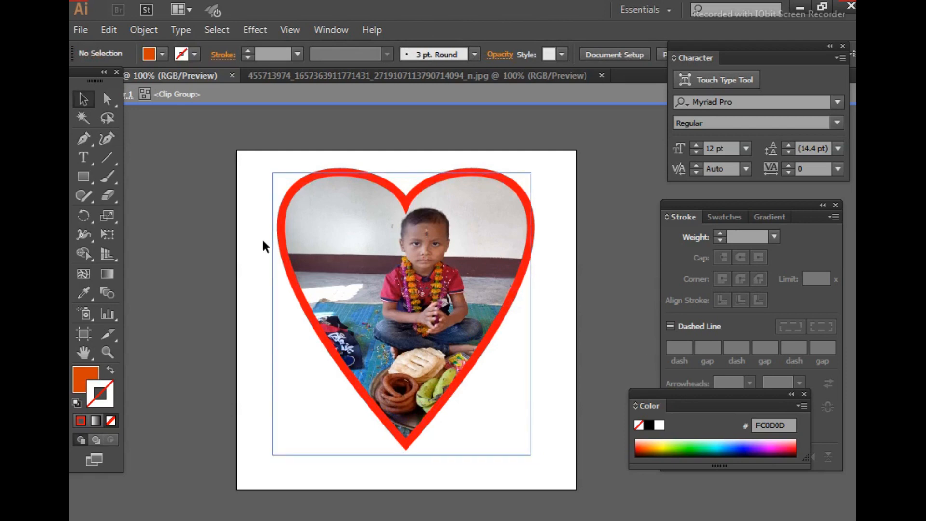